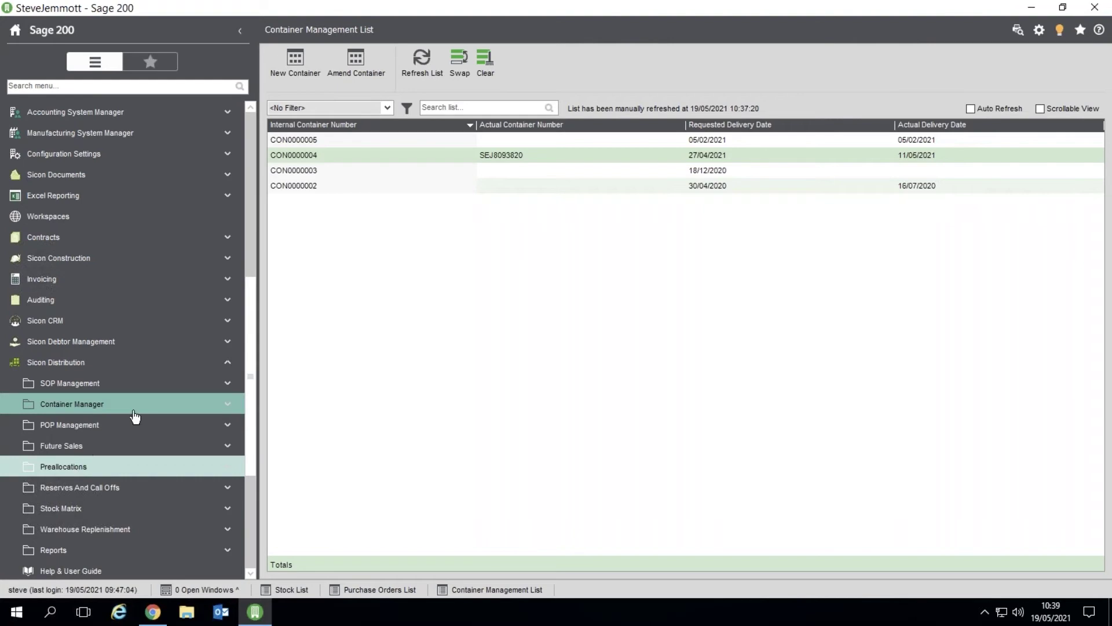
# Step: Show the sales orders list and start a new full sales order
pyautogui.moveTo(253, 364); pyautogui.dragTo(264, 191)
pyautogui.click(64, 362)
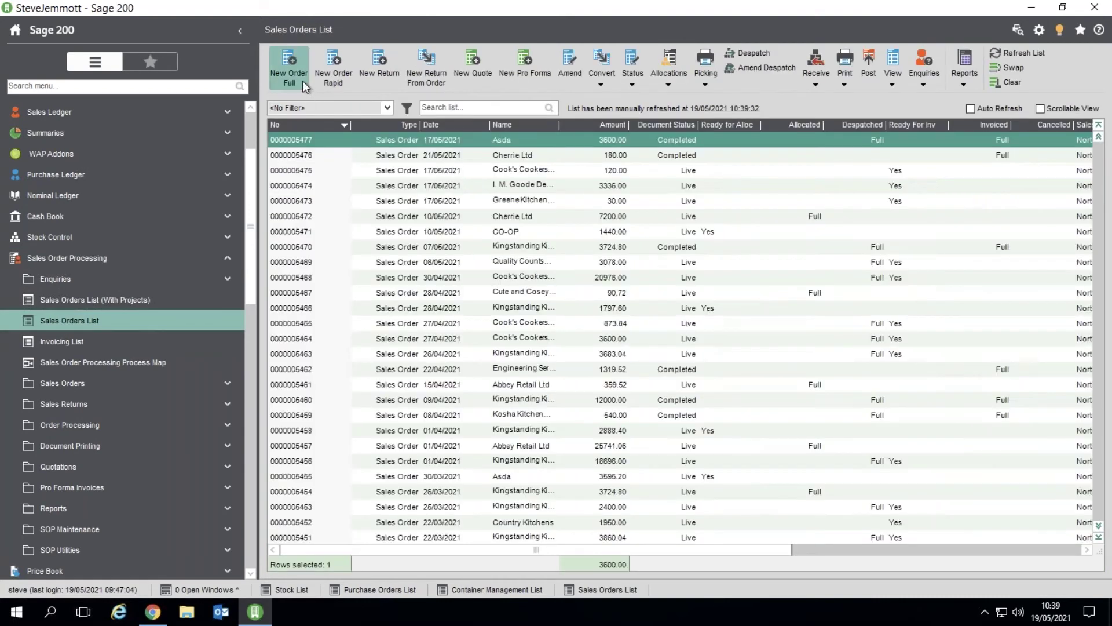
pyautogui.click(289, 68)
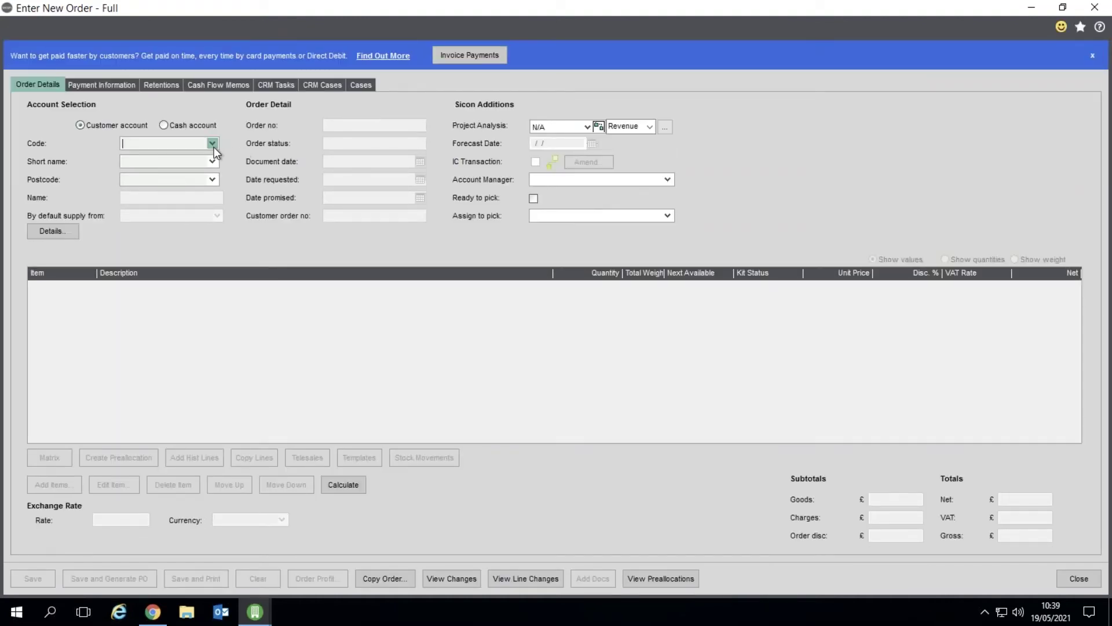
# Step: Select Kingstanding Kitchens as the order's customer and close the extra customer details and undespatched sales orders windows
pyautogui.click(213, 144)
pyautogui.click(225, 247)
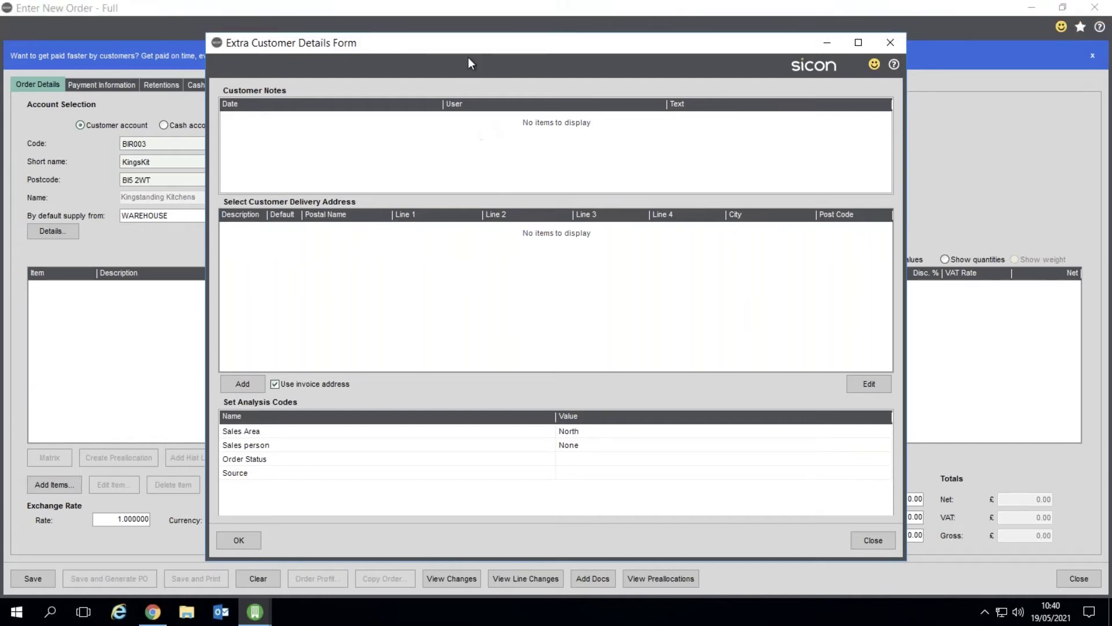
pyautogui.moveTo(469, 44); pyautogui.dragTo(682, 67)
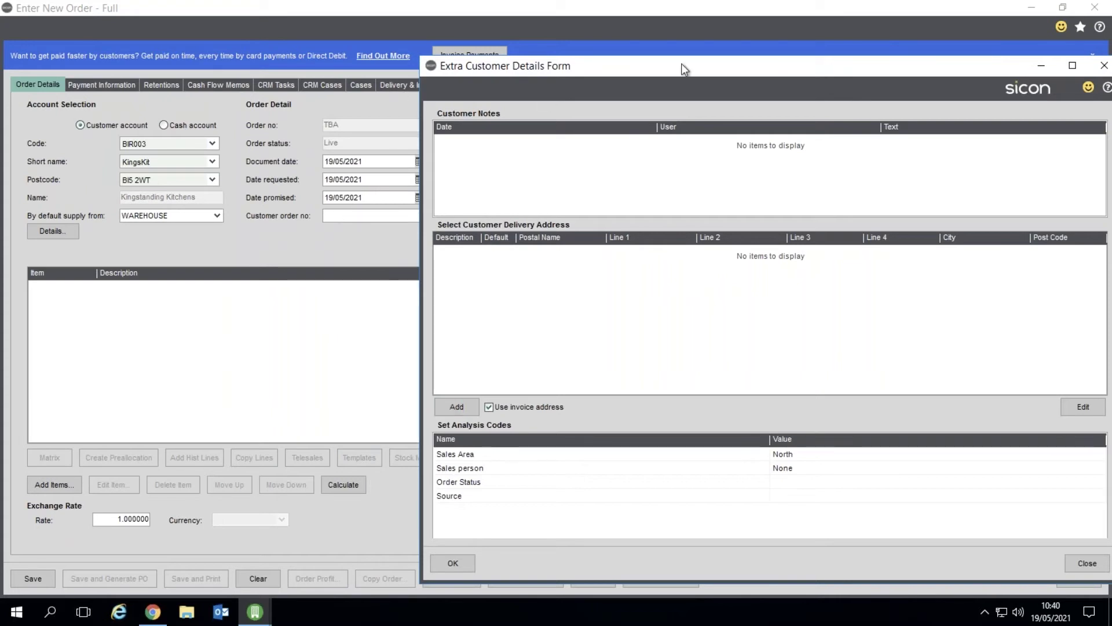
pyautogui.moveTo(762, 62); pyautogui.dragTo(594, 44)
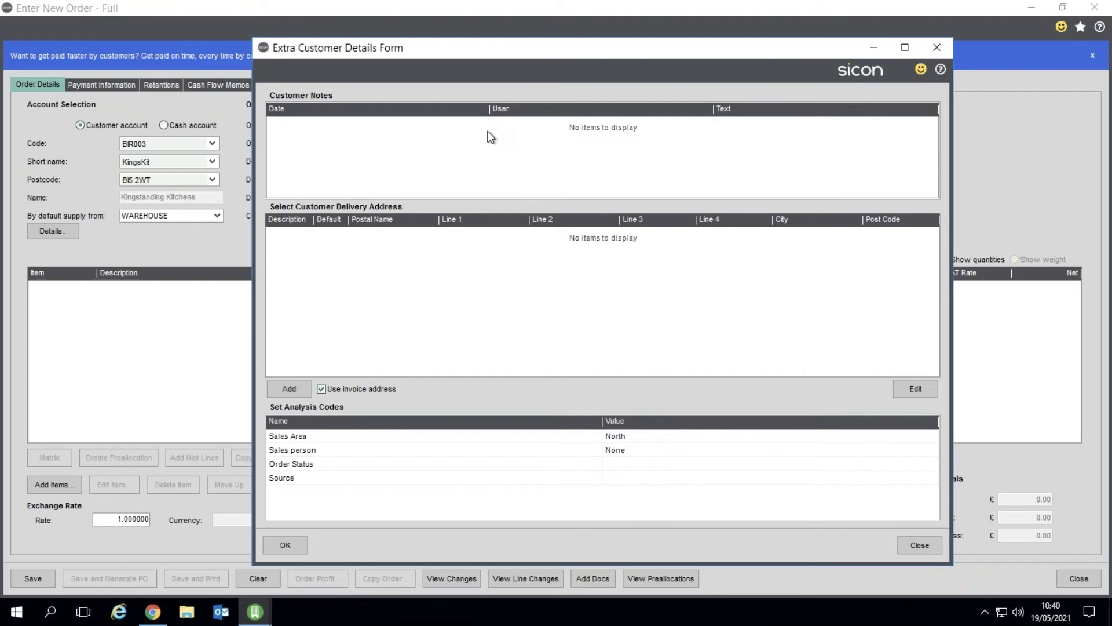
pyautogui.click(931, 544)
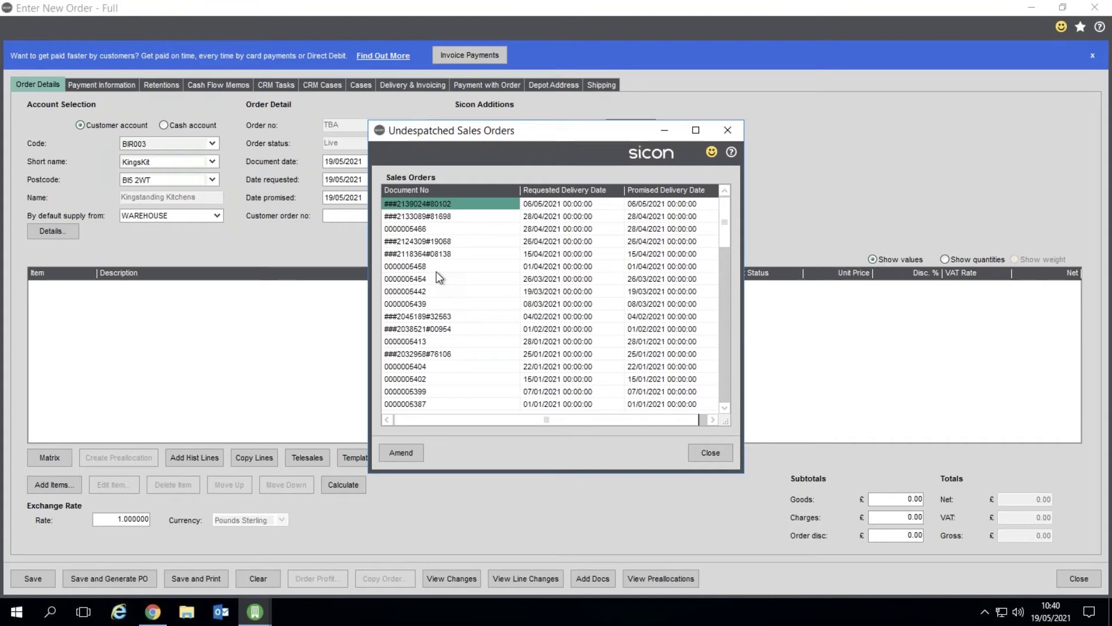
pyautogui.click(709, 452)
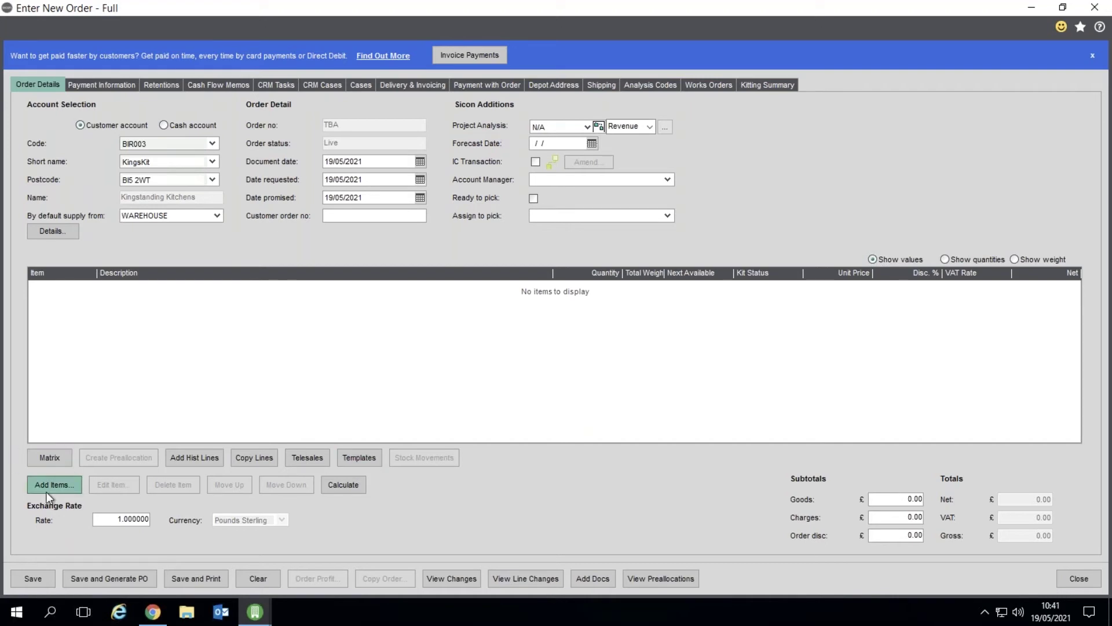
# Step: Add an order line for the Espresso Machine (ACS/ESPRESSO), declining the replacement item ACS/FILTER-COFFEE
pyautogui.click(60, 485)
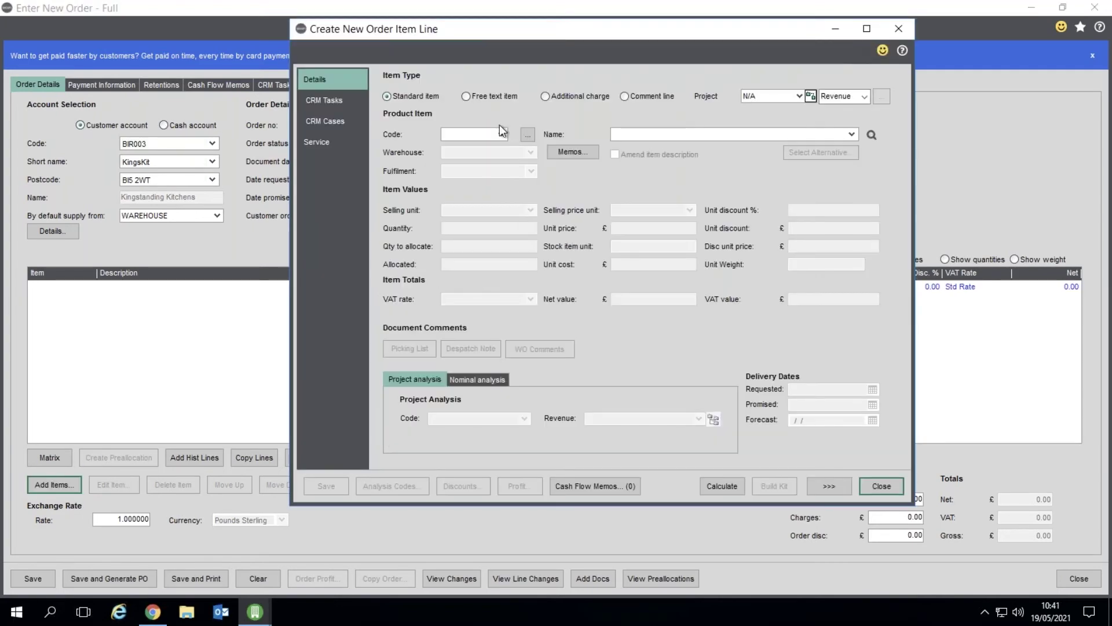
pyautogui.write('acs')
pyautogui.click(505, 168)
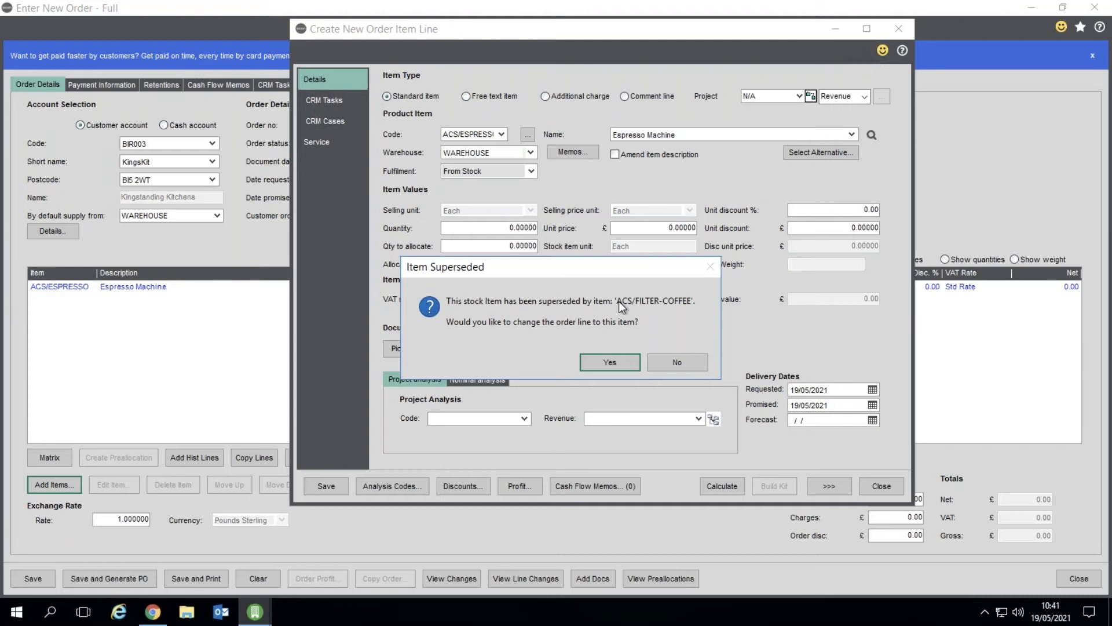
pyautogui.click(673, 363)
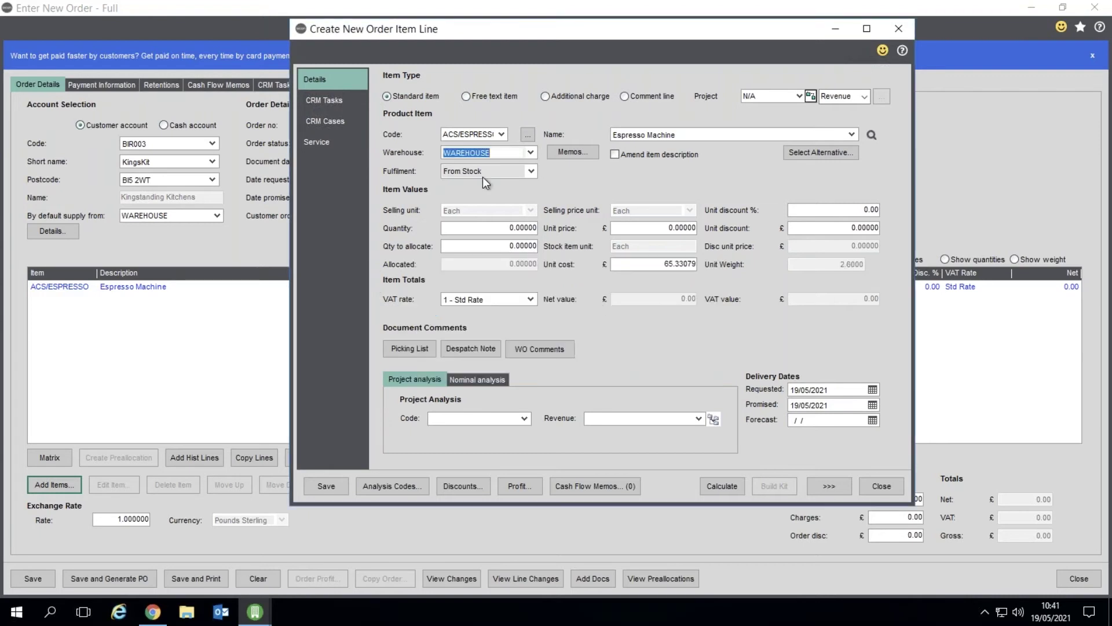
# Step: Set the Espresso Machine line's quantity to 10 and its quantity to allocate to 0
pyautogui.click(509, 228)
pyautogui.write('1')
pyautogui.press('Tab')
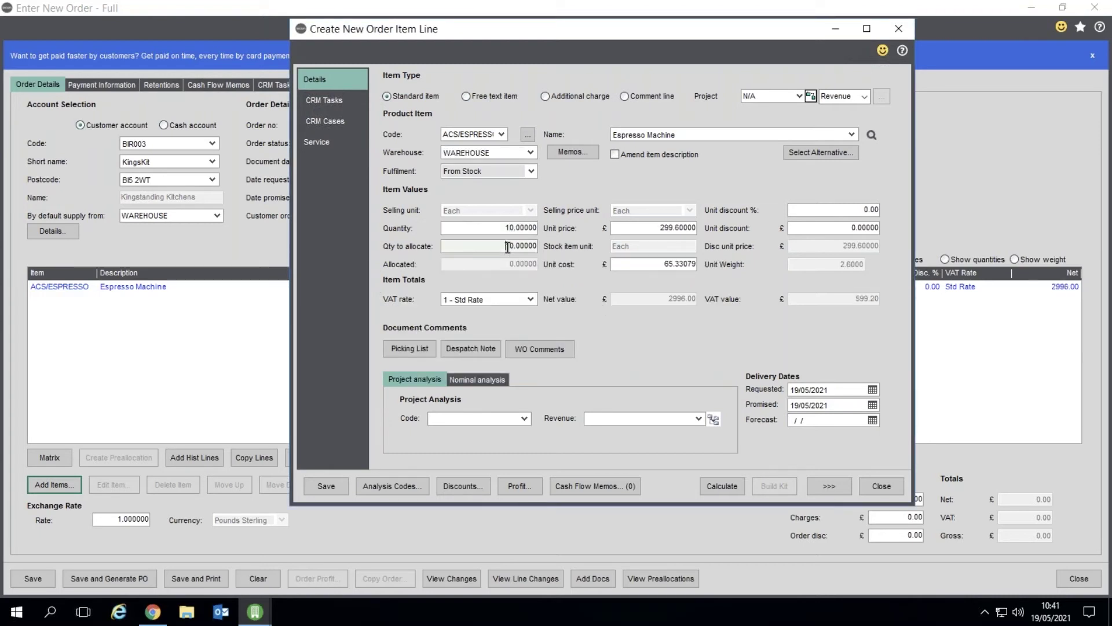
pyautogui.write('0')
pyautogui.press('Tab')
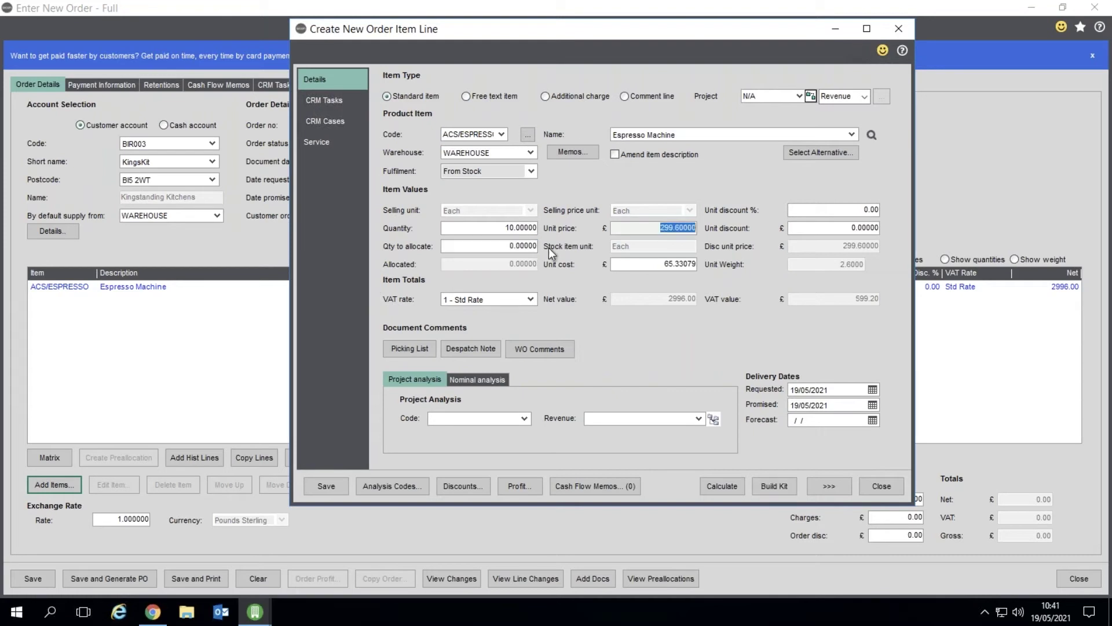
# Step: Try preallocating stock to the Espresso Machine line from the purchase order line expected on 23/10/2020, without saving it
pyautogui.click(837, 482)
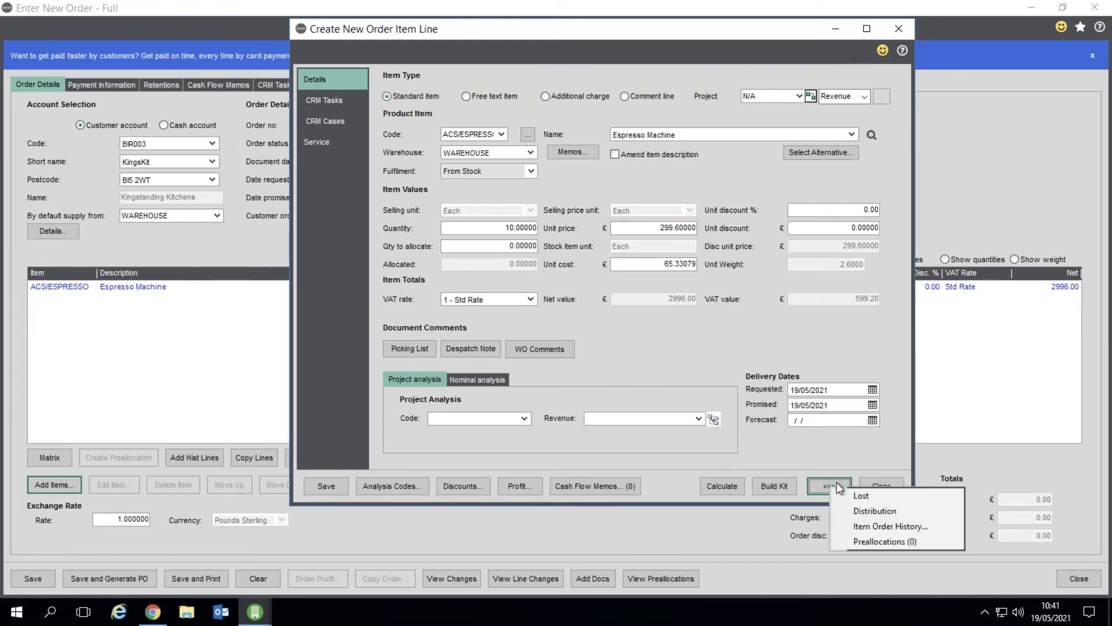
pyautogui.click(906, 537)
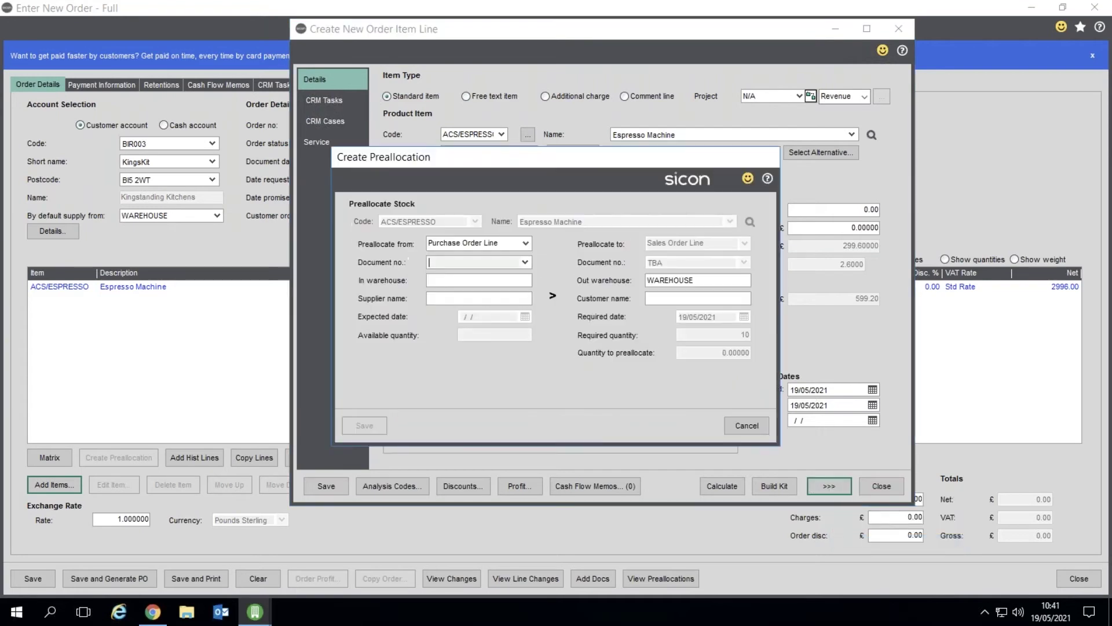
pyautogui.click(525, 262)
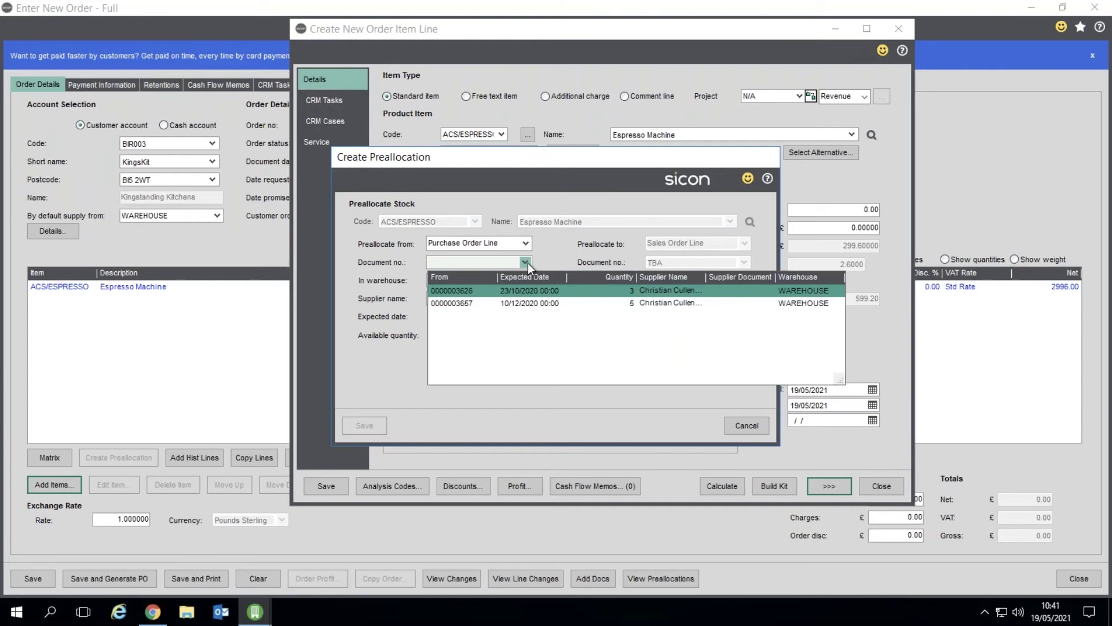
pyautogui.click(531, 292)
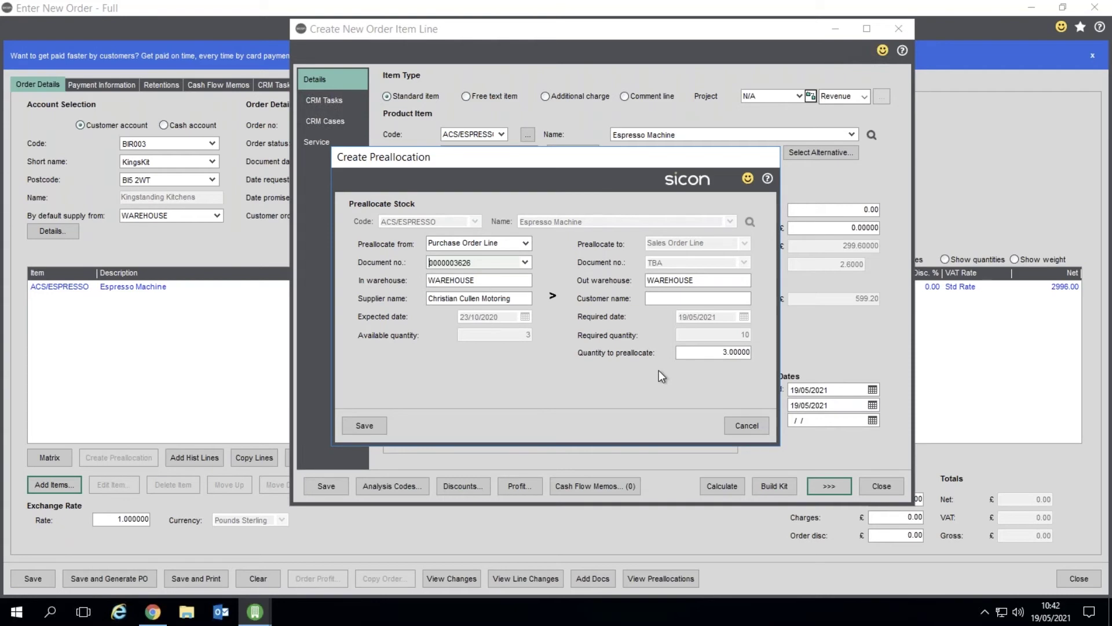
pyautogui.click(733, 427)
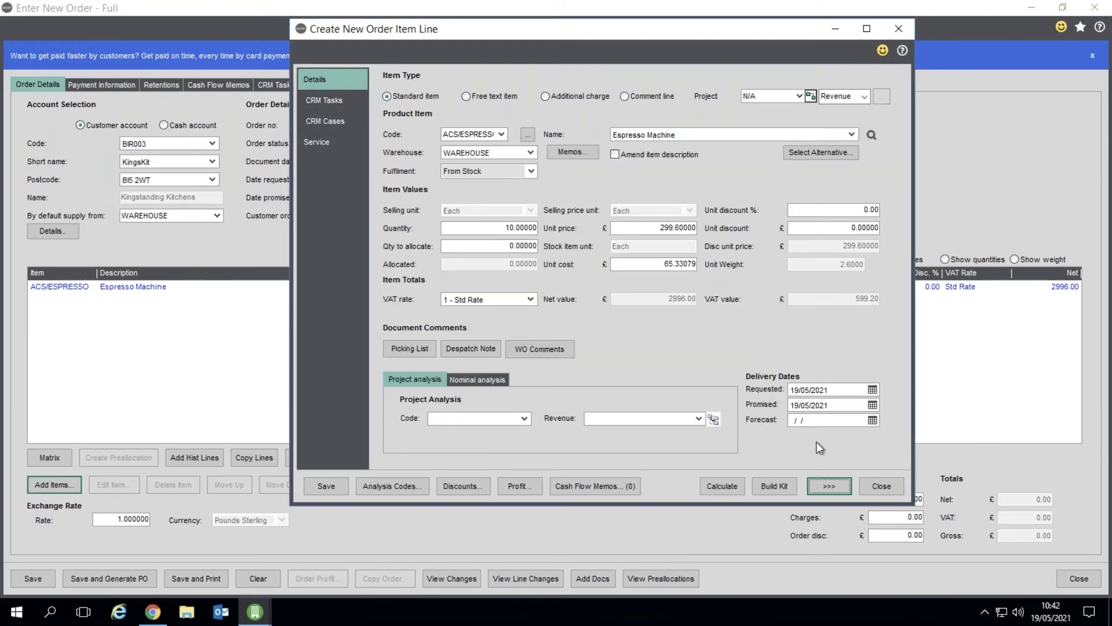
# Step: Review the future stock movements of the Espresso Machine down to the forecast sales orders
pyautogui.click(826, 488)
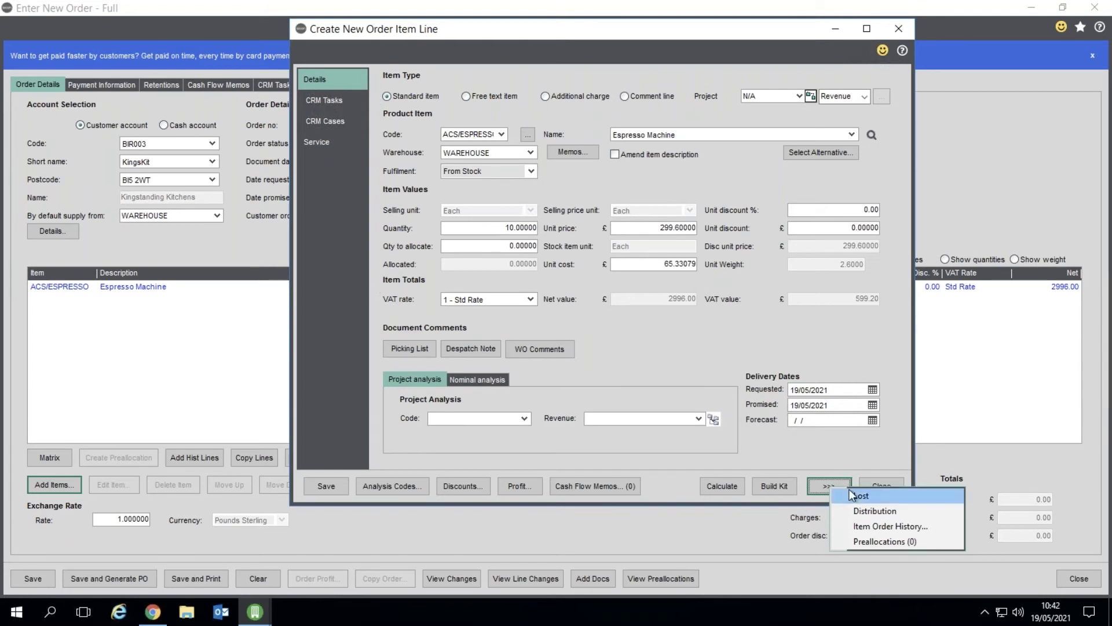
pyautogui.click(890, 513)
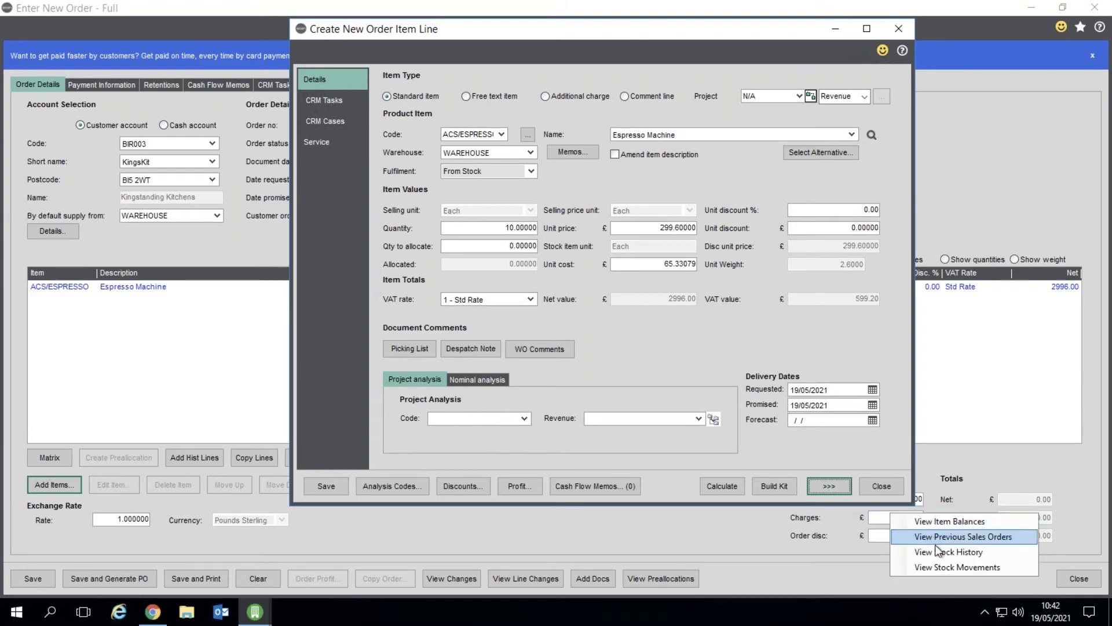
pyautogui.click(940, 568)
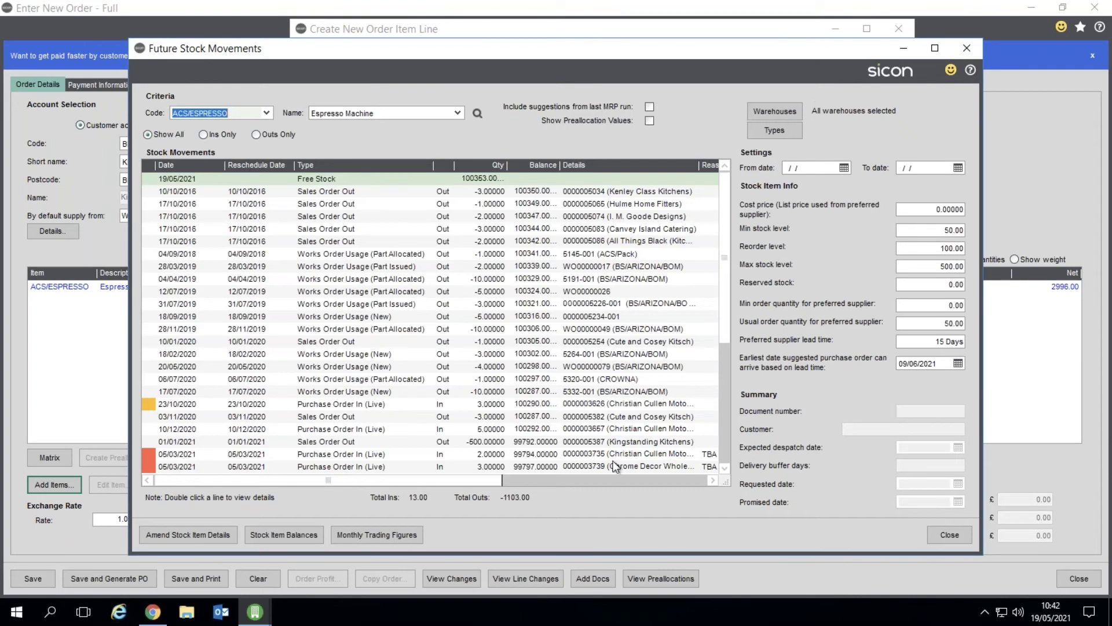
pyautogui.click(726, 421)
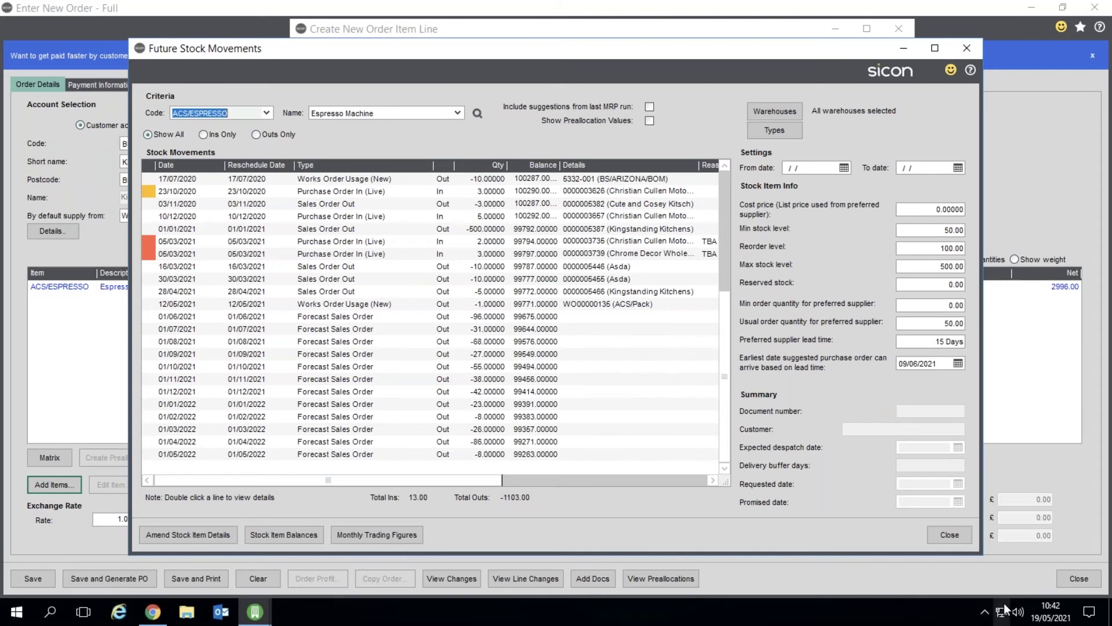
pyautogui.click(955, 534)
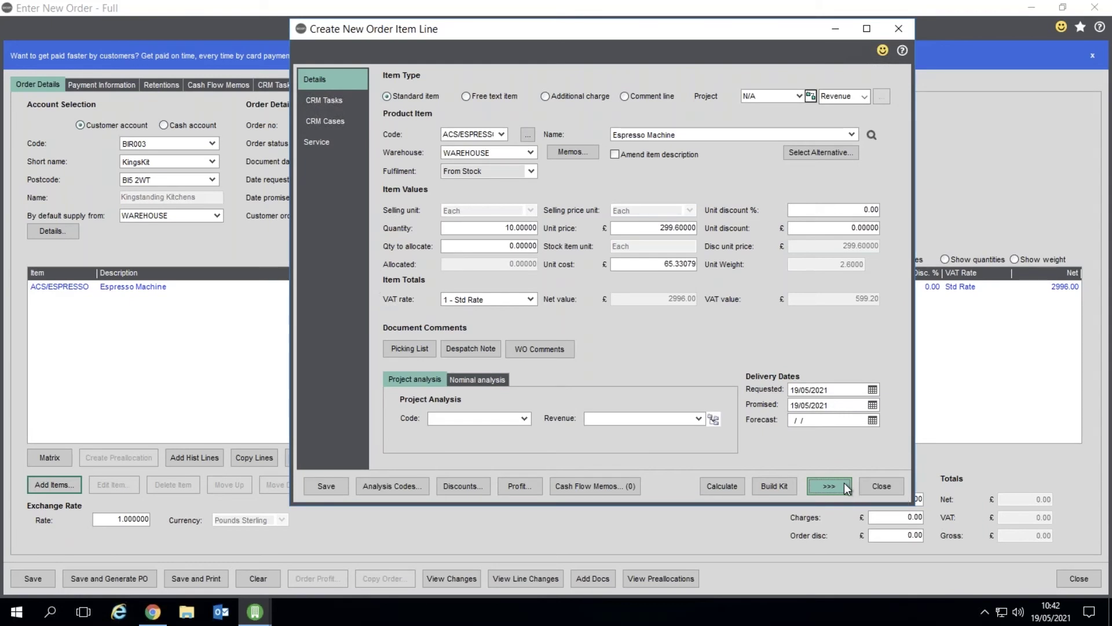
# Step: Try recording the Espresso Machine line as a lost order with the reason "Lead-time too long", without saving it
pyautogui.click(844, 487)
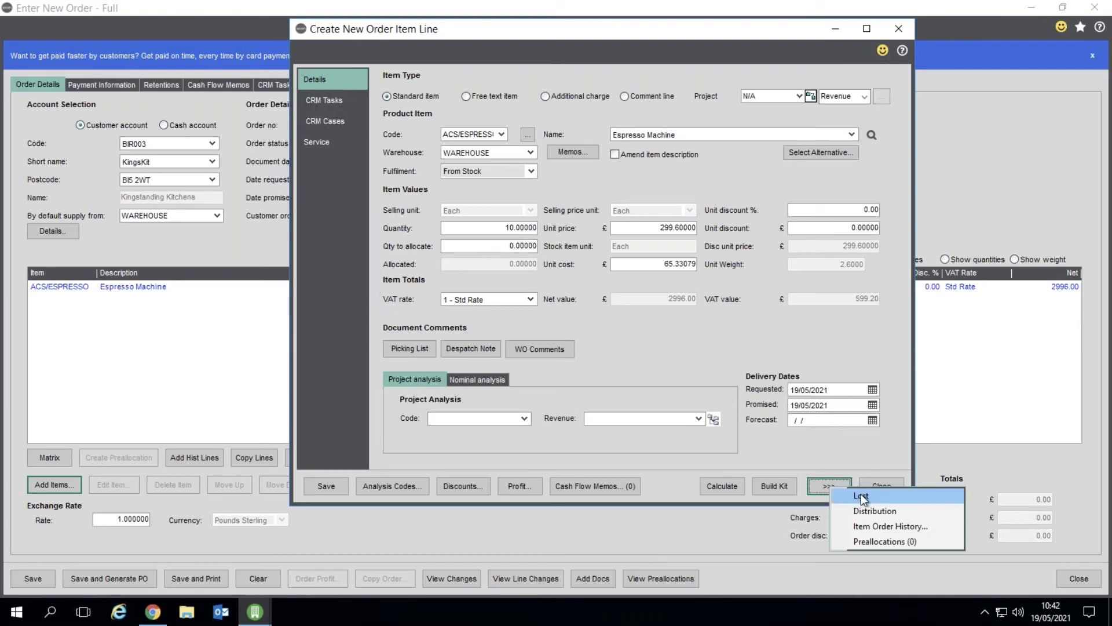
pyautogui.click(862, 496)
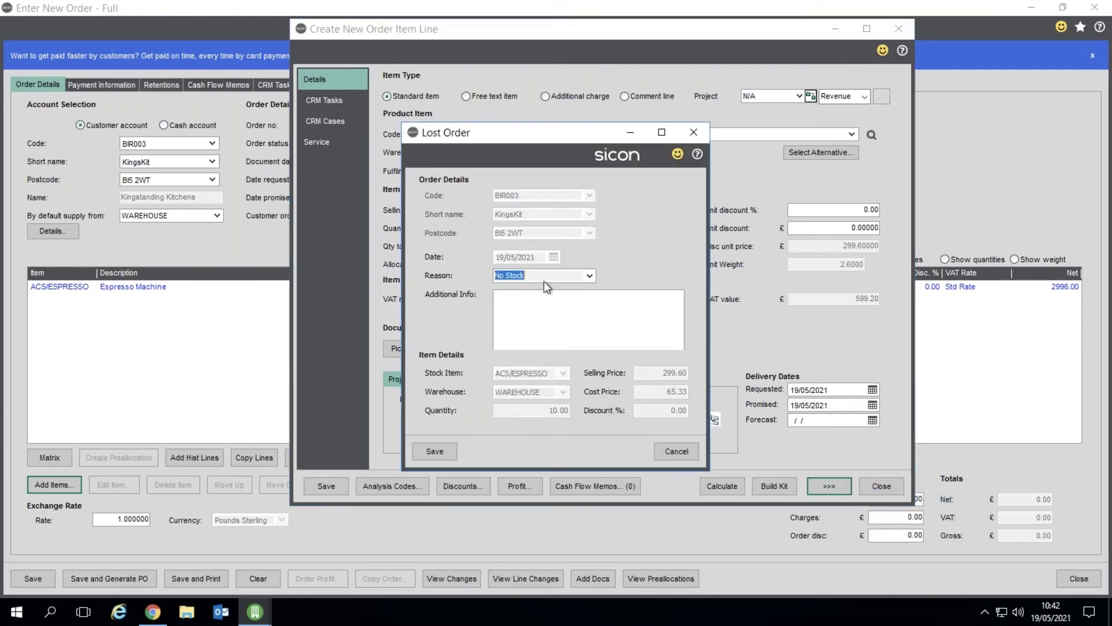
pyautogui.click(590, 275)
pyautogui.click(515, 306)
pyautogui.click(518, 306)
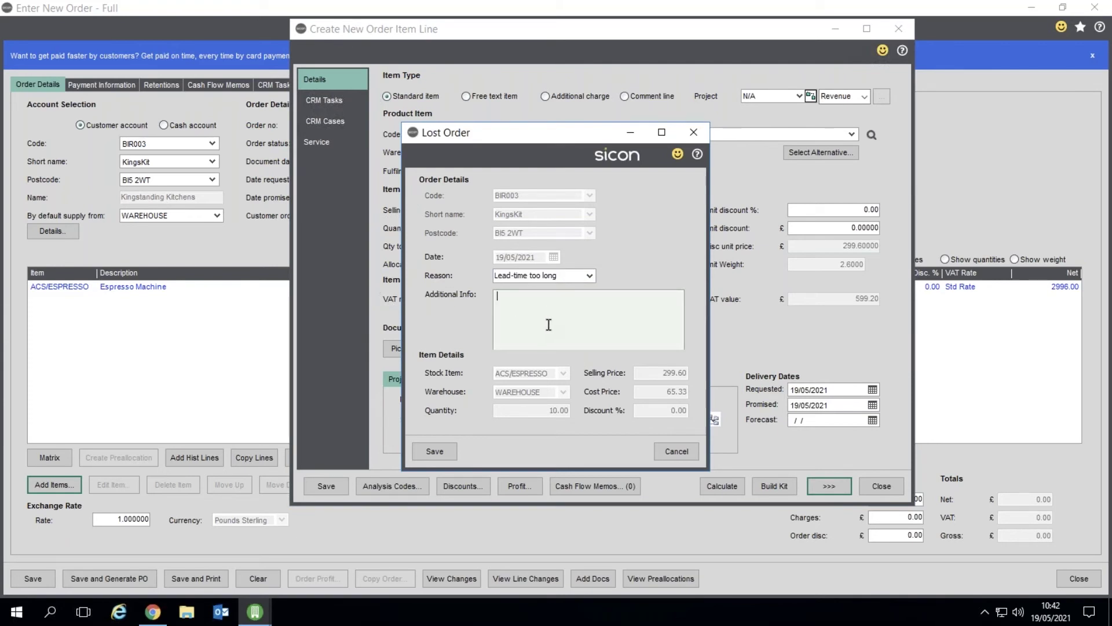
pyautogui.click(675, 452)
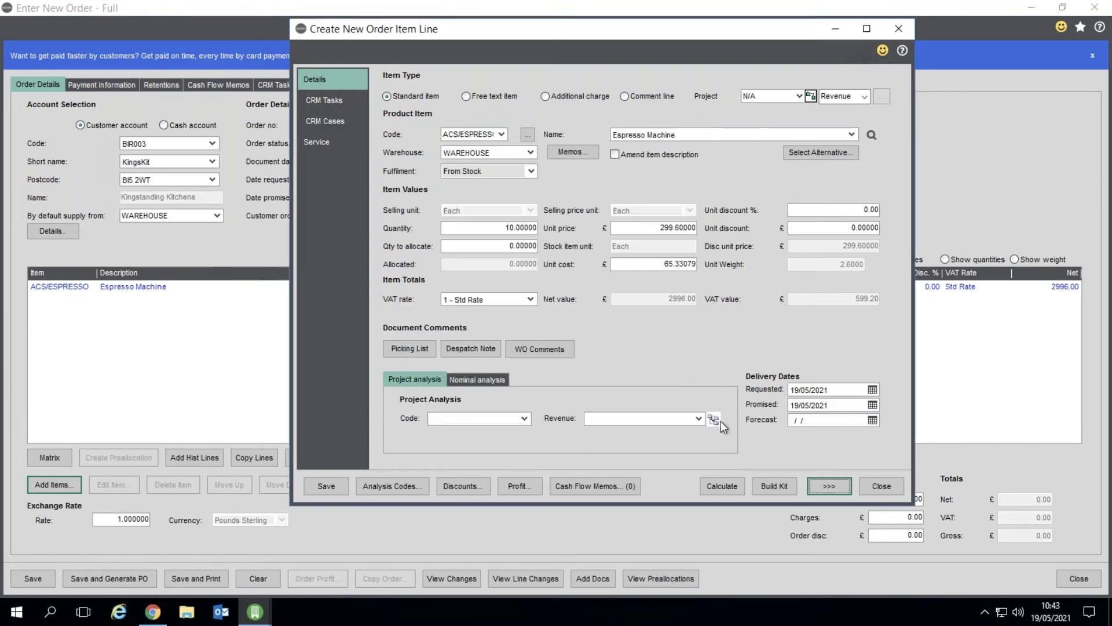
# Step: Examine the Espresso Machine's stock item balances and the purchase order details behind the WAREHOUSE on-order quantity
pyautogui.click(841, 486)
pyautogui.click(870, 512)
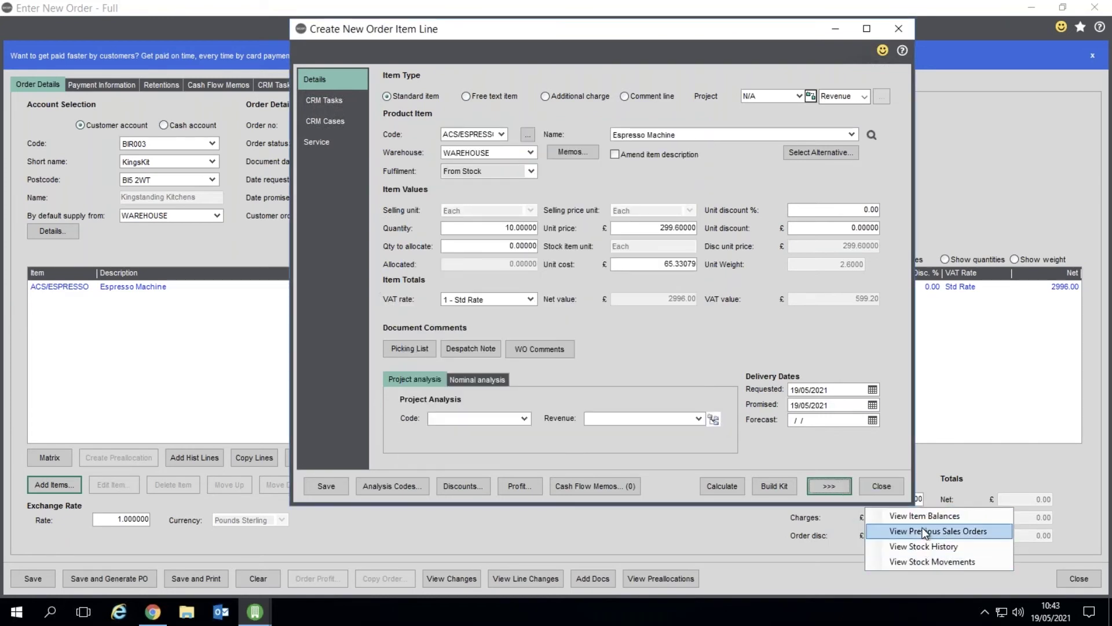
pyautogui.click(920, 515)
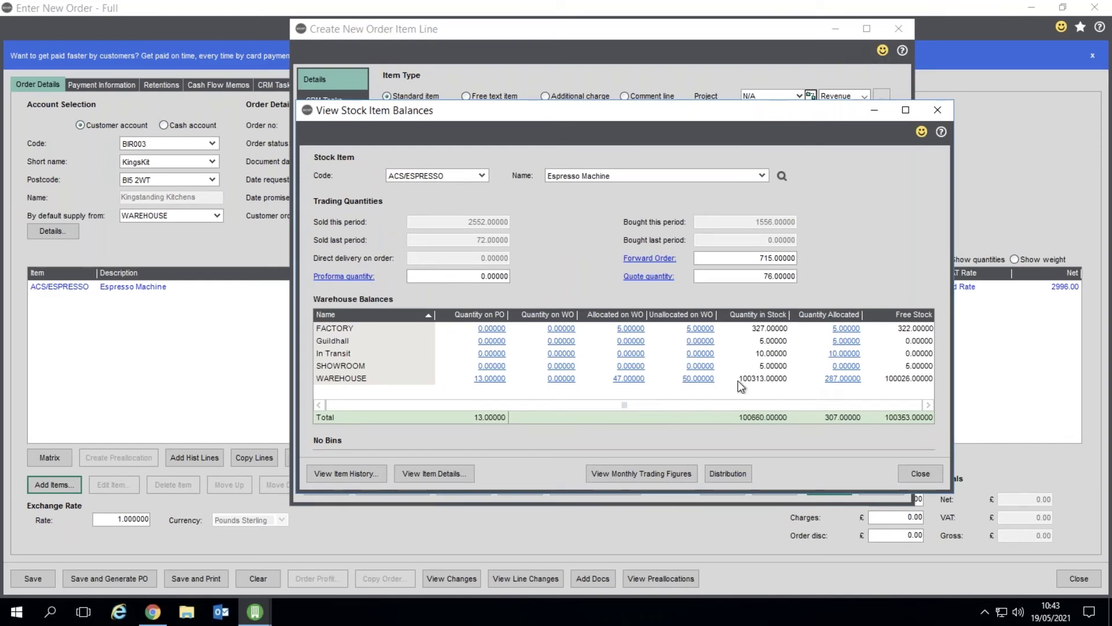
pyautogui.click(492, 380)
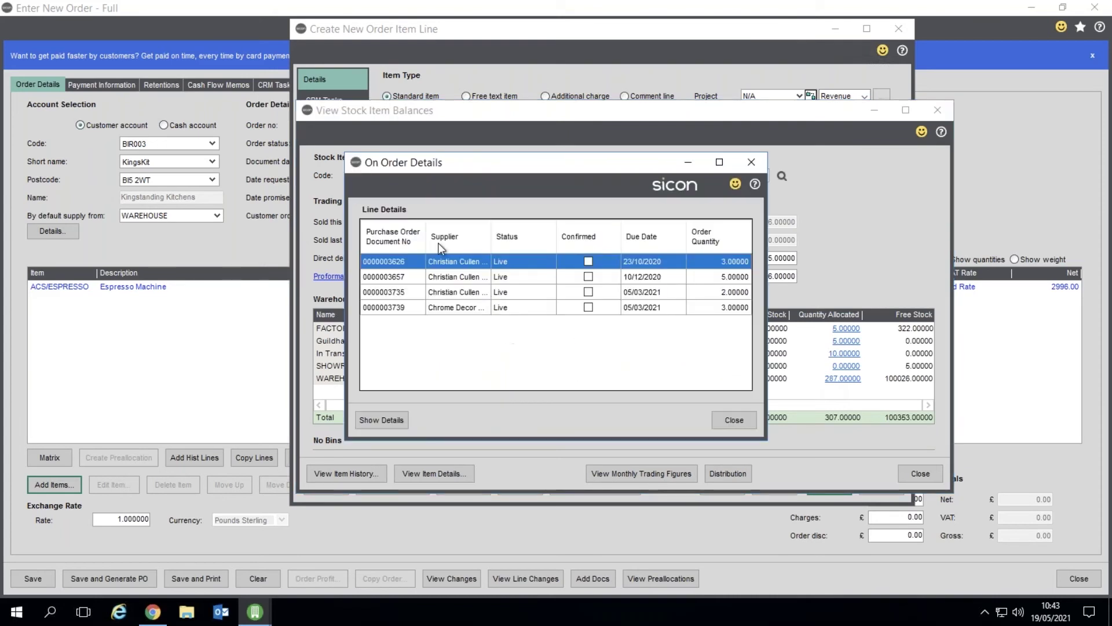
pyautogui.click(724, 423)
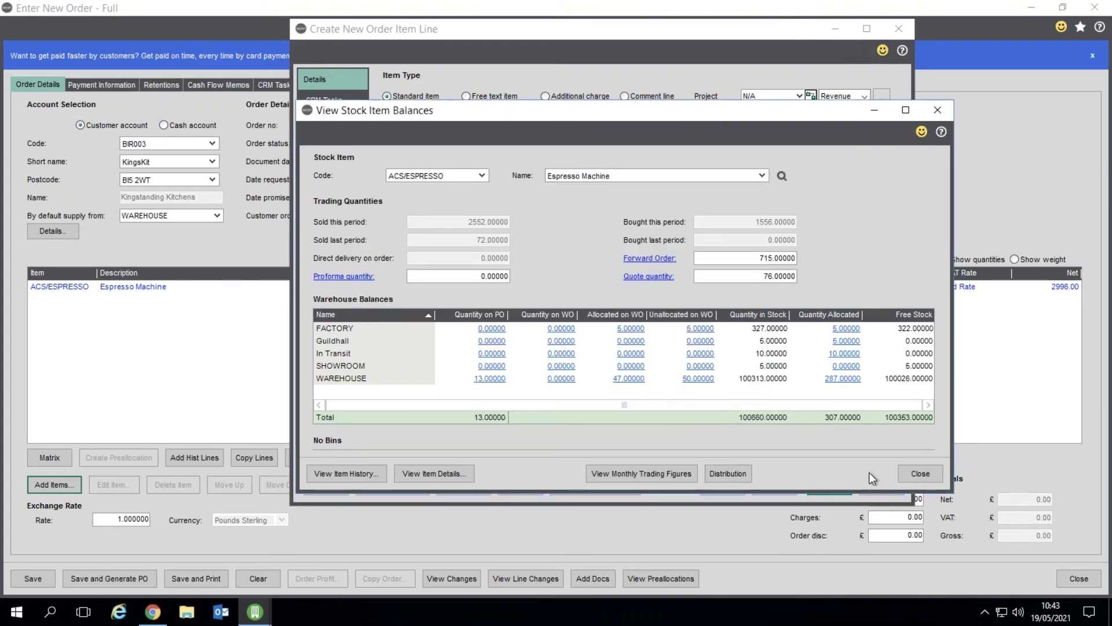
pyautogui.click(904, 472)
# Step: Review the customer's previous sales orders for the Espresso Machine, and close the order item line window
pyautogui.click(850, 485)
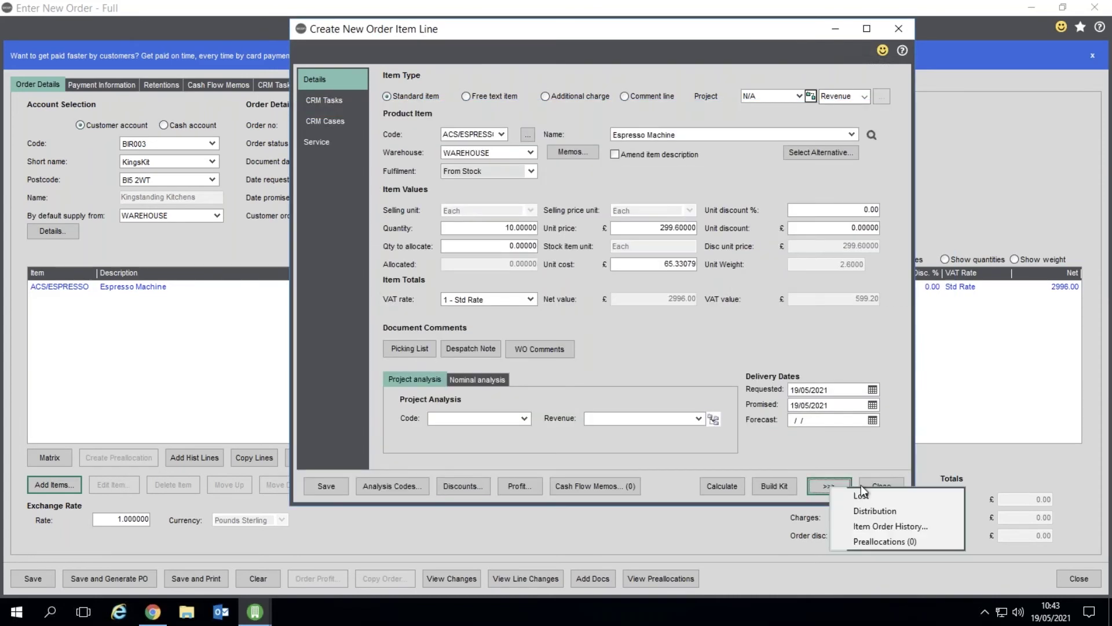
pyautogui.moveTo(875, 510)
pyautogui.click(937, 535)
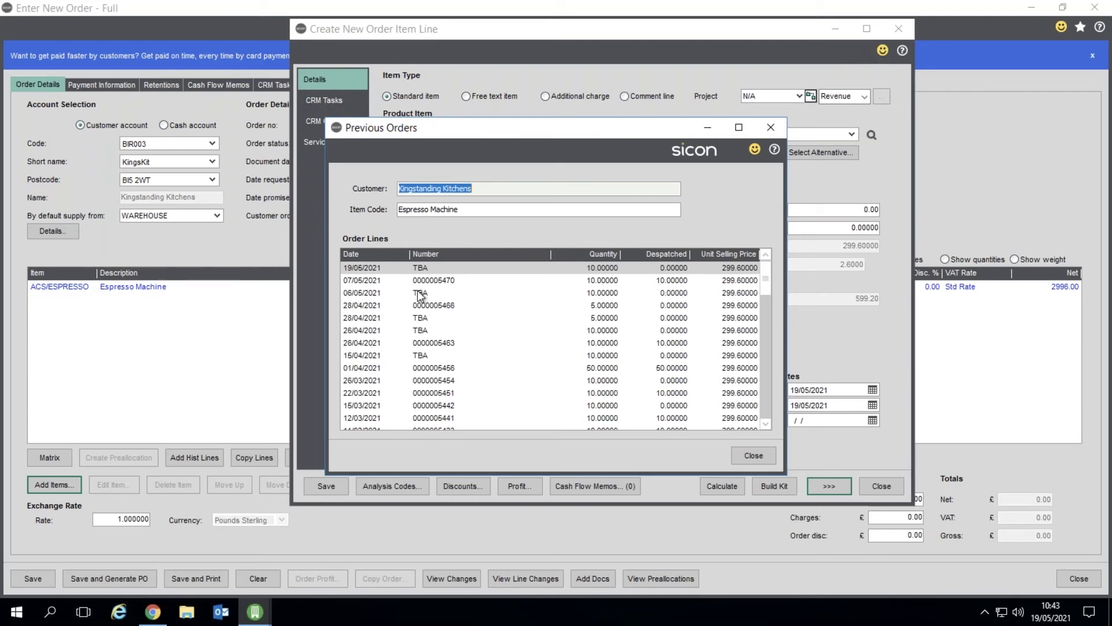
pyautogui.click(754, 456)
pyautogui.click(872, 490)
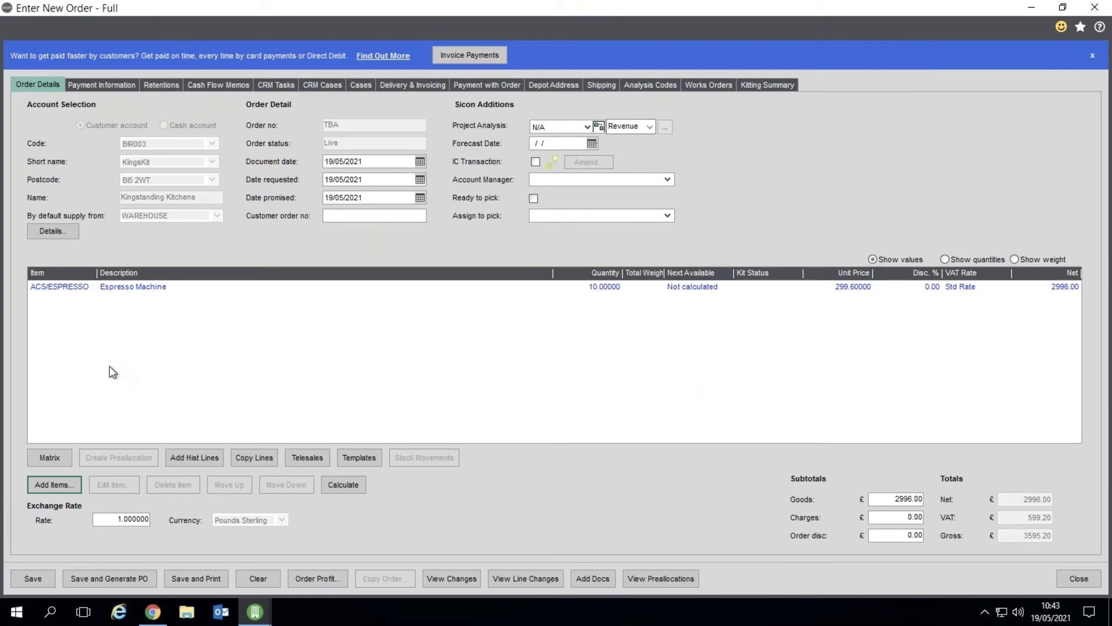
# Step: Add 5 of ACS/BLENDER, Professional Blender 5 Speed, from WAREHOUSE to the sales order through Telesales entry
pyautogui.click(304, 458)
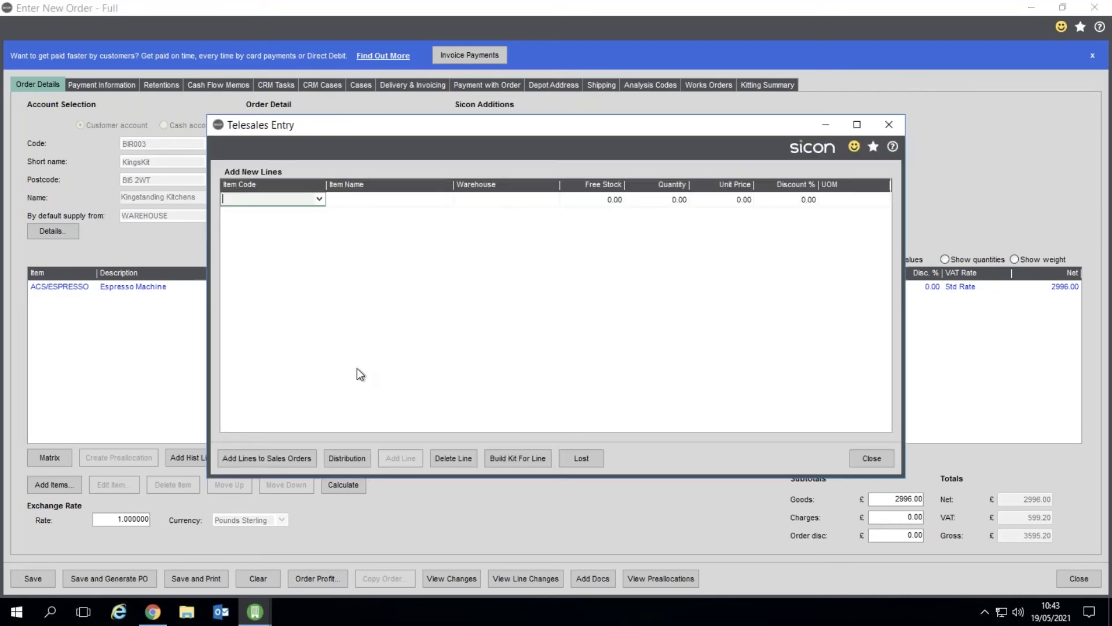
pyautogui.write('acs')
pyautogui.click(257, 227)
pyautogui.press('Tab')
pyautogui.press('Tab')
pyautogui.press('Tab')
pyautogui.press('Tab')
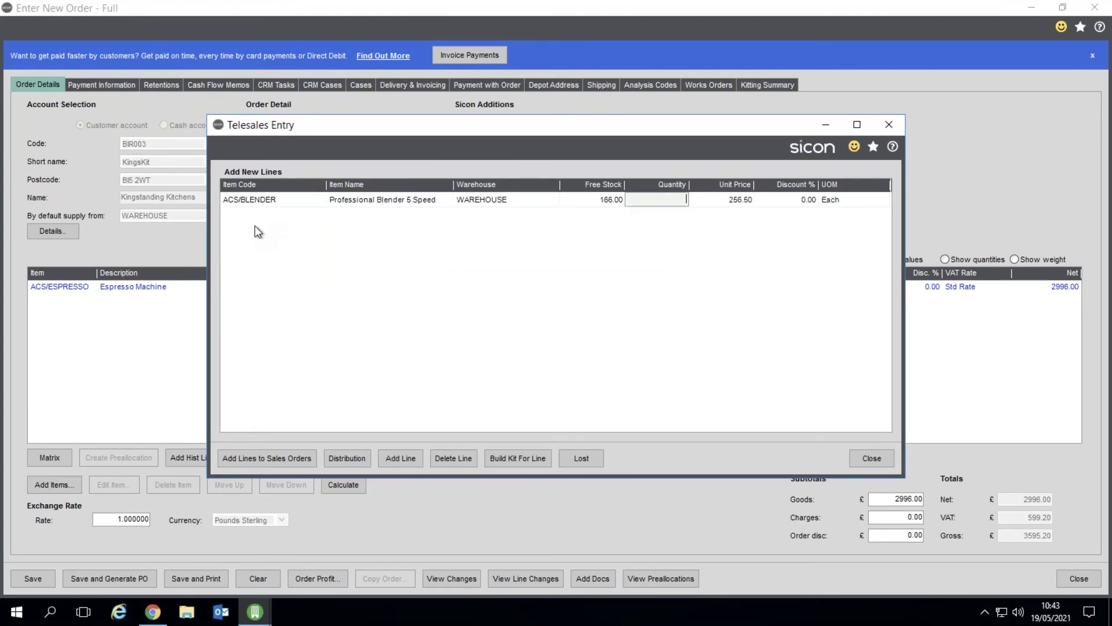
pyautogui.write('5')
pyautogui.press('Tab')
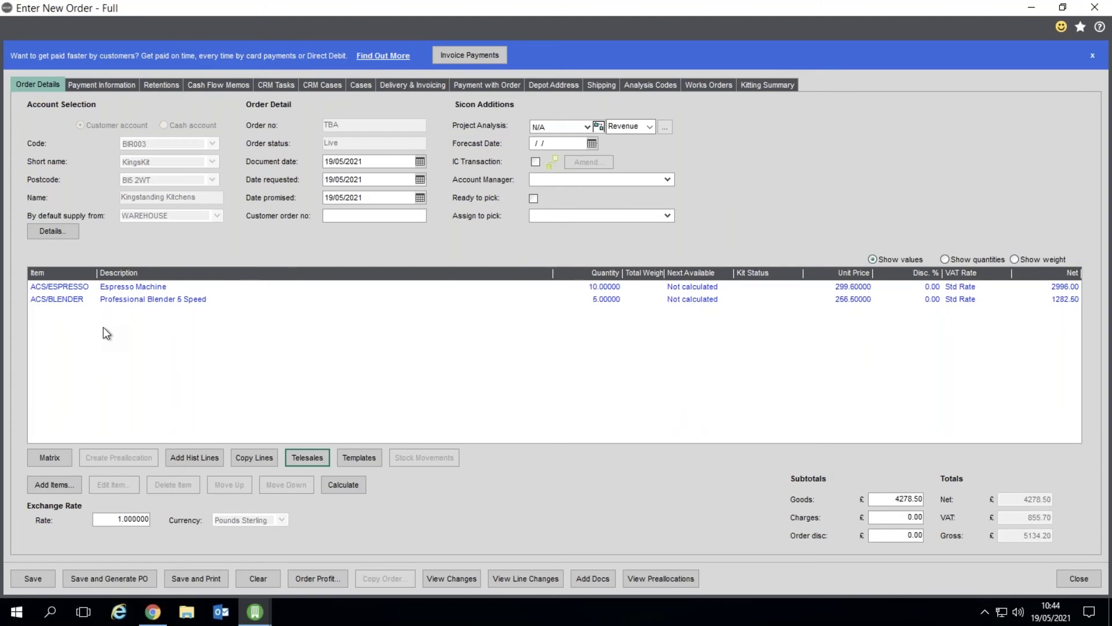
# Step: Review the customer's historical lines for the blender and Espresso Machine, and close them without adding a new quantity
pyautogui.click(195, 457)
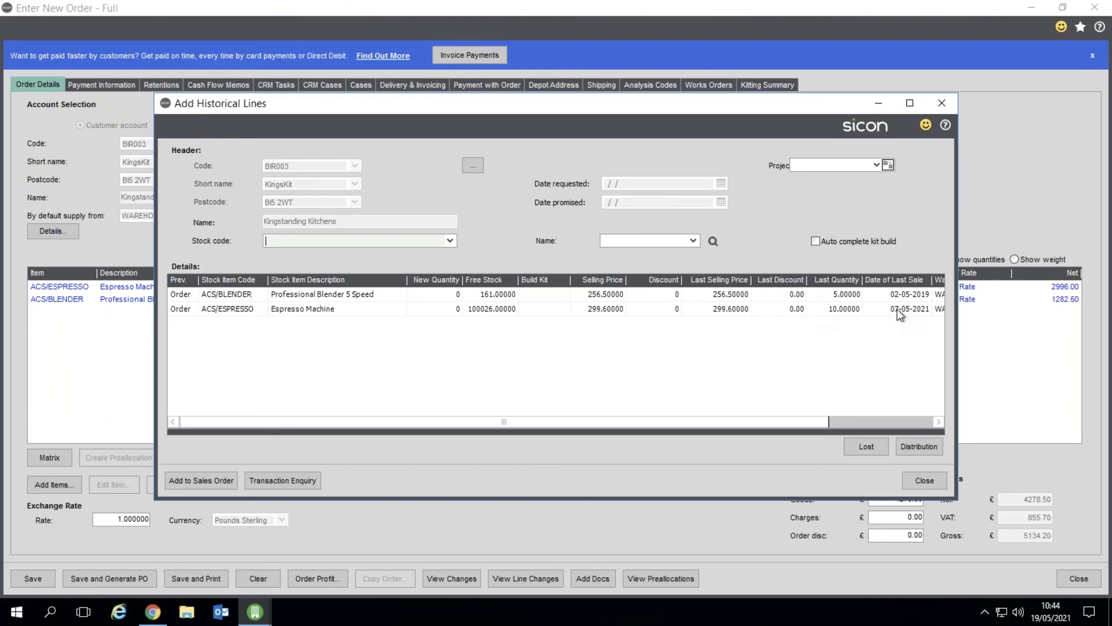
pyautogui.click(426, 313)
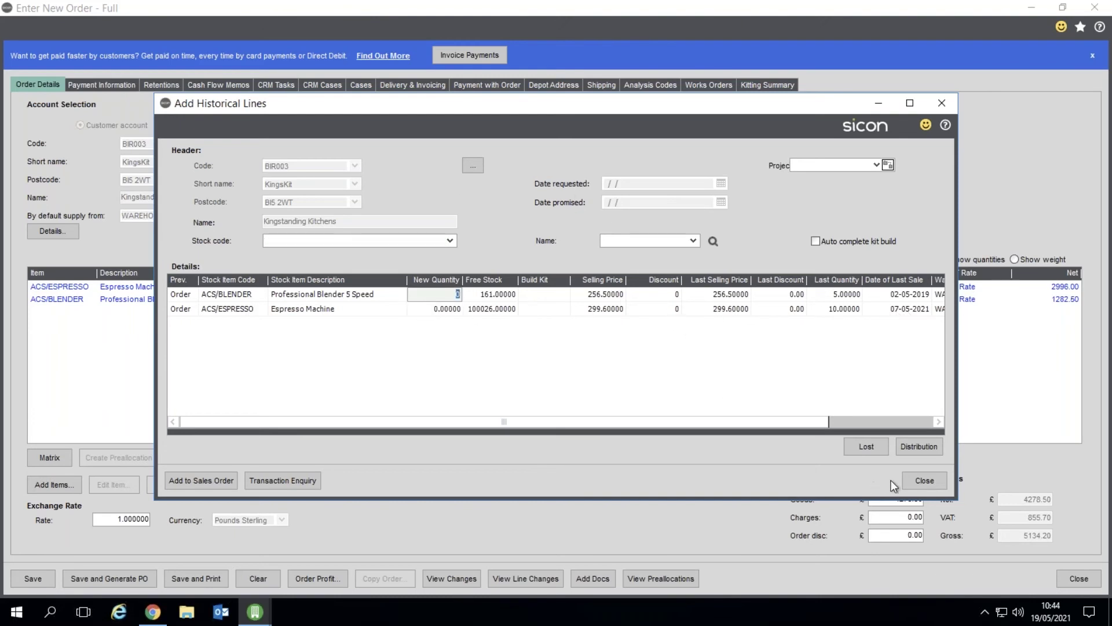
pyautogui.click(936, 482)
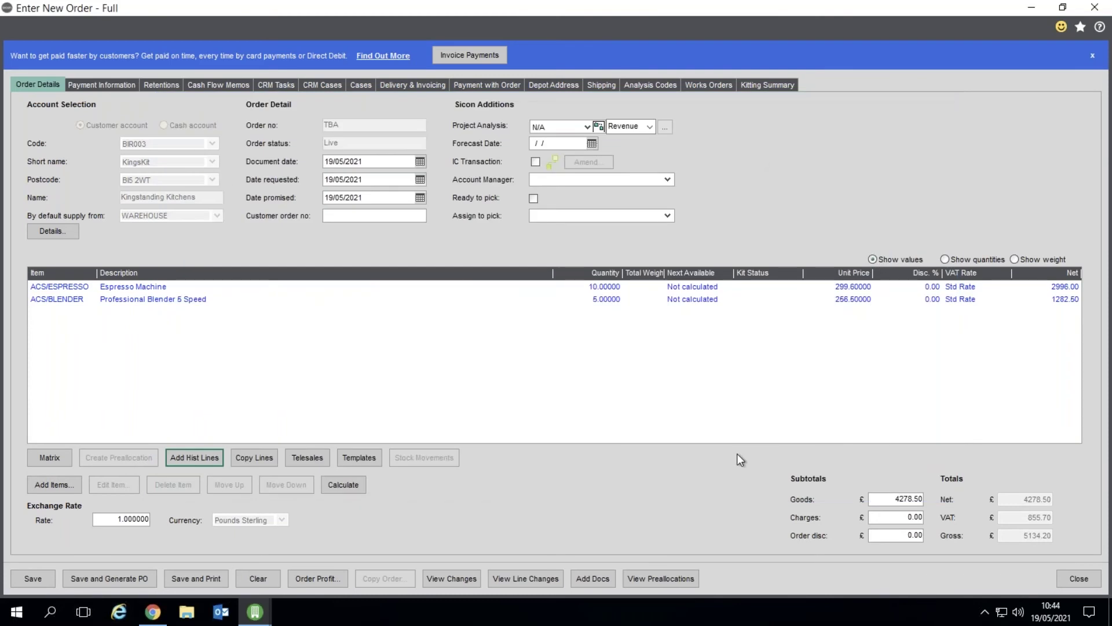
# Step: Review the lines available to copy from the customer's 26/04/2021 sales order, and cancel without adding any
pyautogui.click(247, 456)
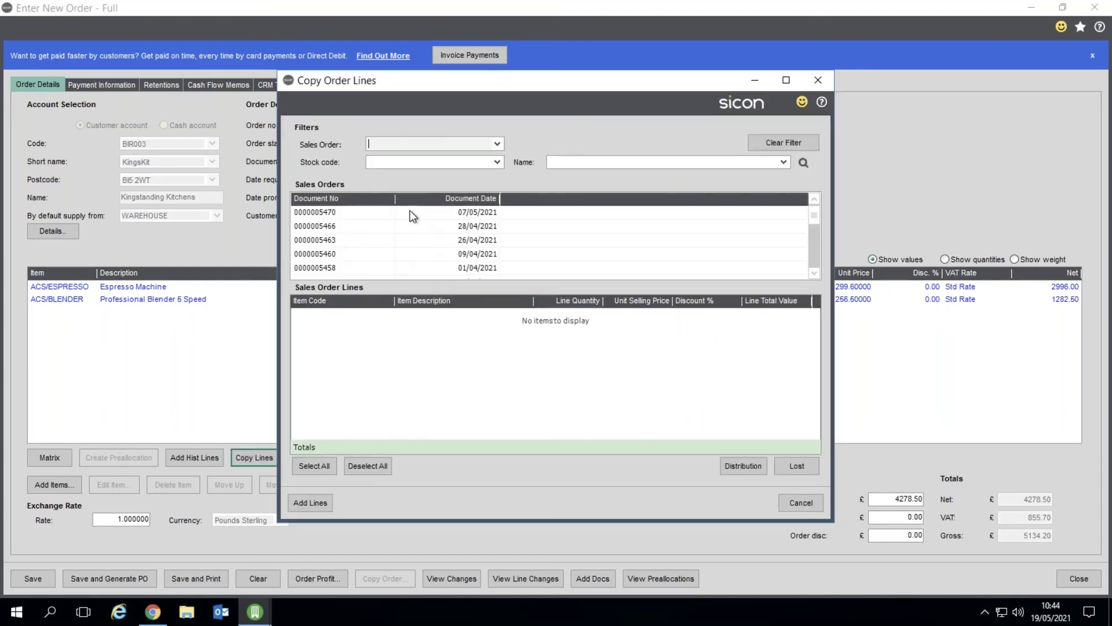
pyautogui.click(326, 227)
pyautogui.click(329, 241)
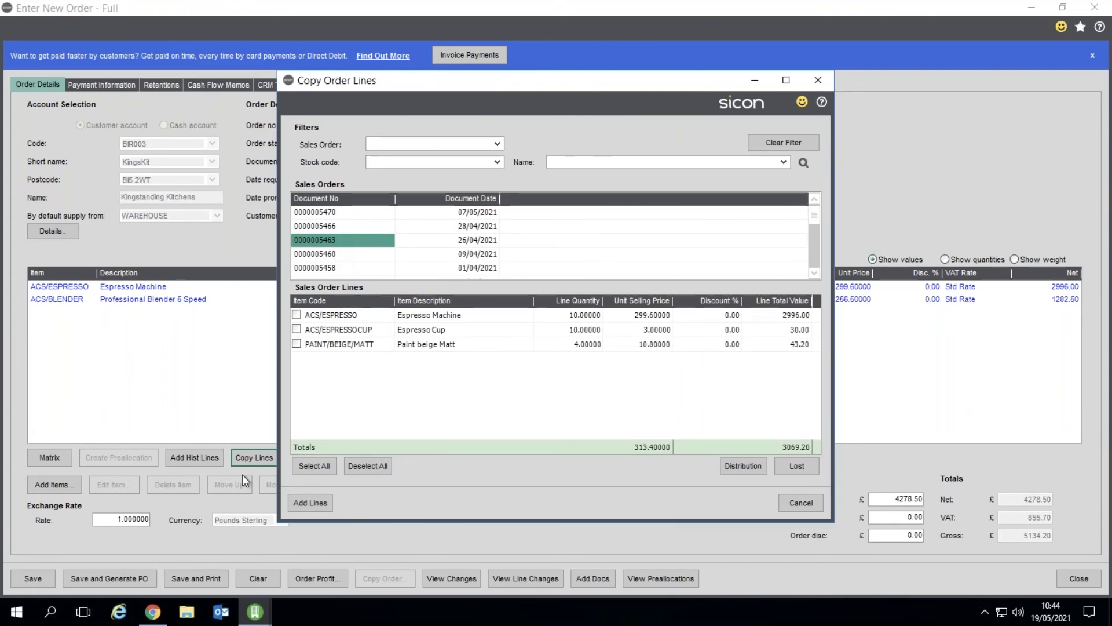
pyautogui.click(799, 504)
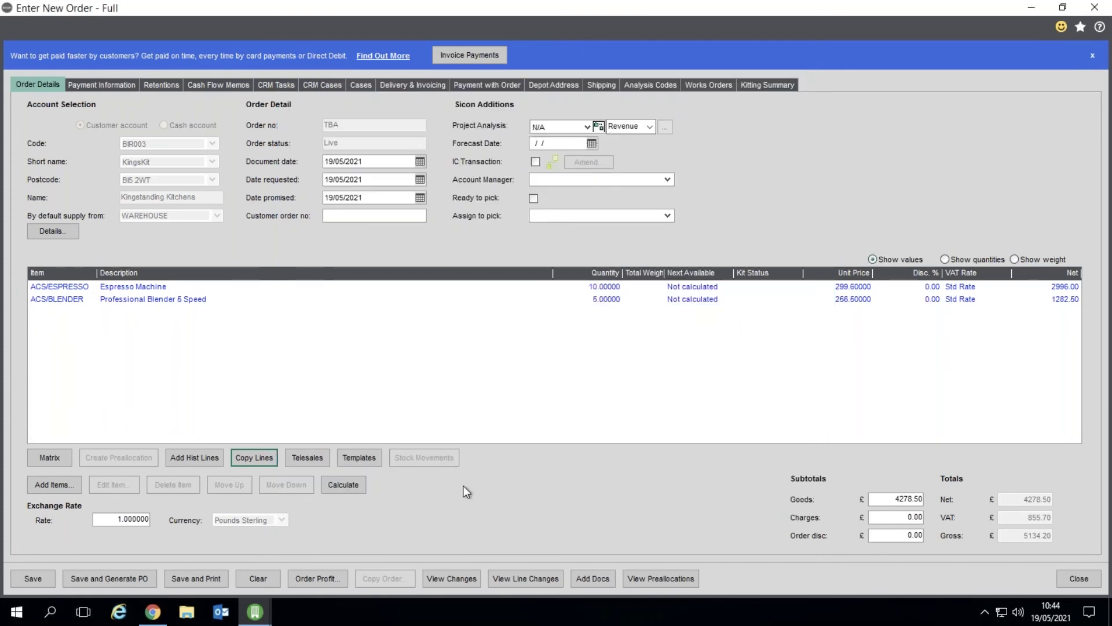
# Step: Examine the items in the "Black Friday Specials" order template, and close it without adding them to the order
pyautogui.click(359, 458)
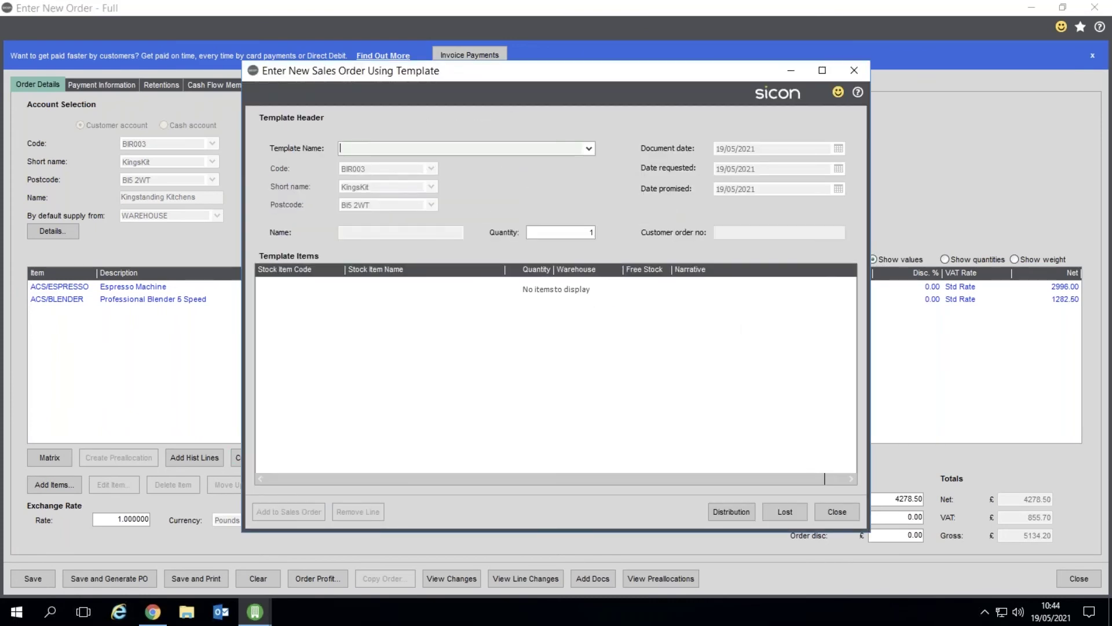
pyautogui.click(589, 149)
pyautogui.click(429, 162)
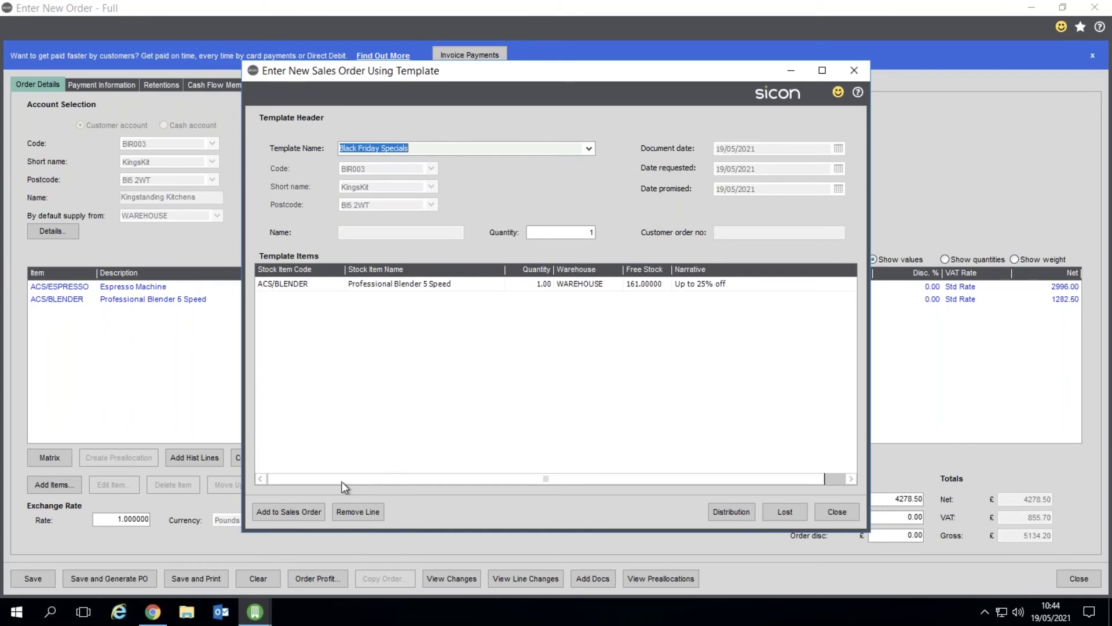
pyautogui.click(825, 510)
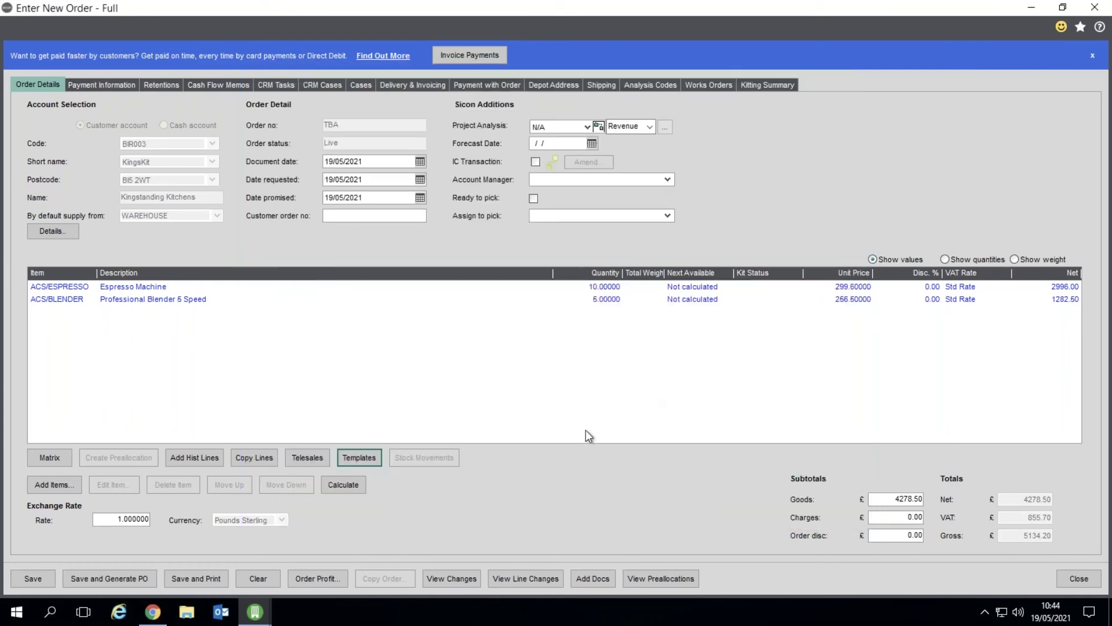
# Step: Close the new sales order and open Manage SOP Back Orders from Sicon Distribution's SOP Management
pyautogui.click(1079, 578)
pyautogui.click(599, 356)
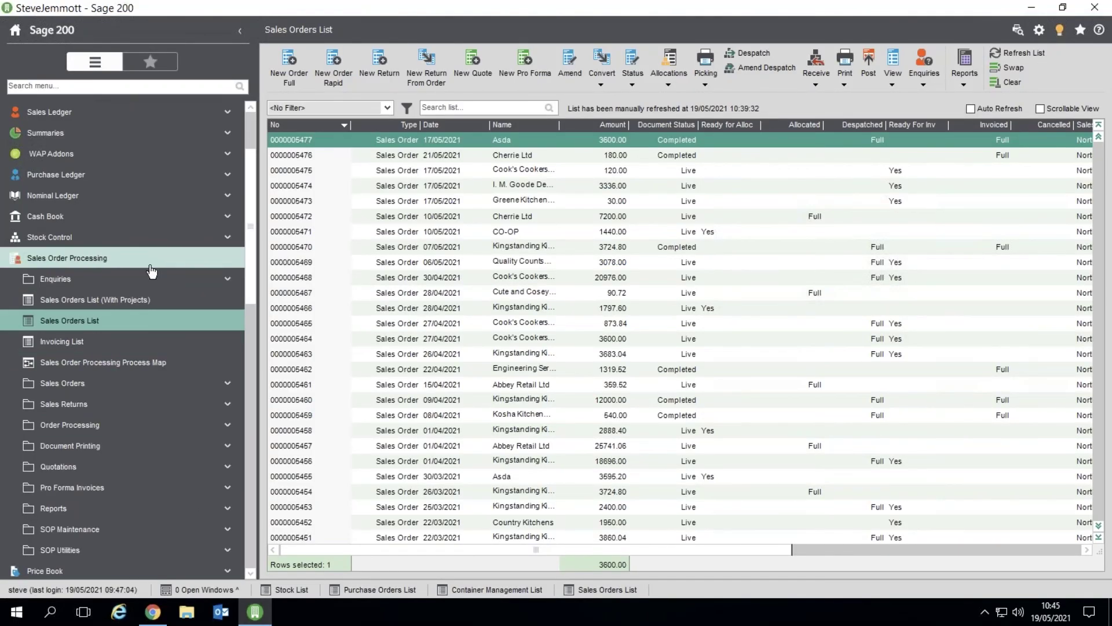
pyautogui.click(152, 260)
pyautogui.moveTo(250, 299); pyautogui.dragTo(263, 446)
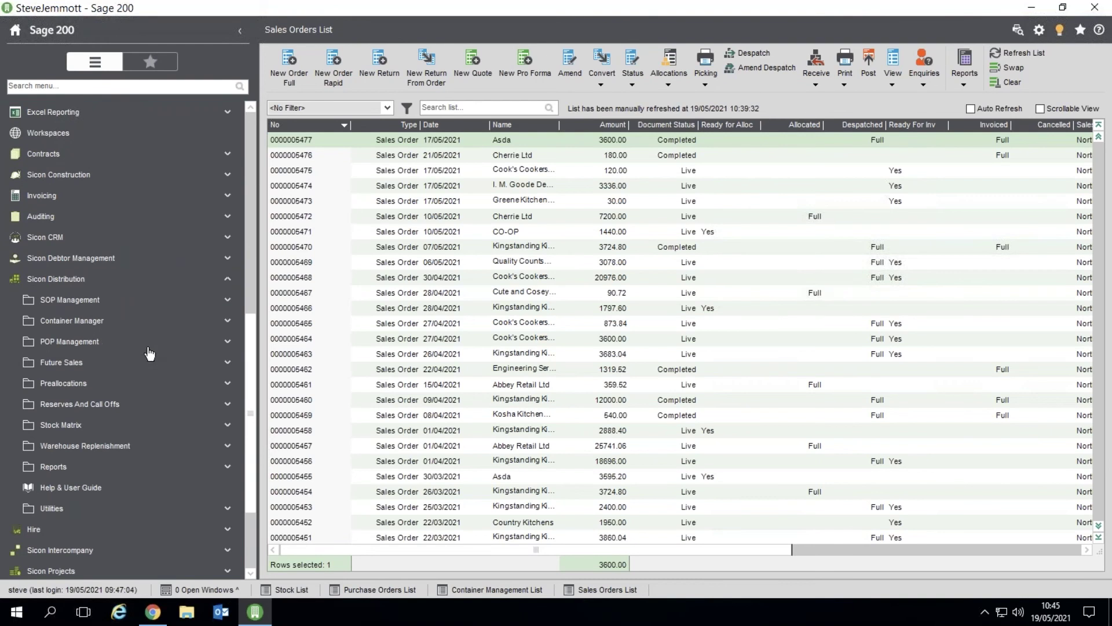
pyautogui.click(120, 304)
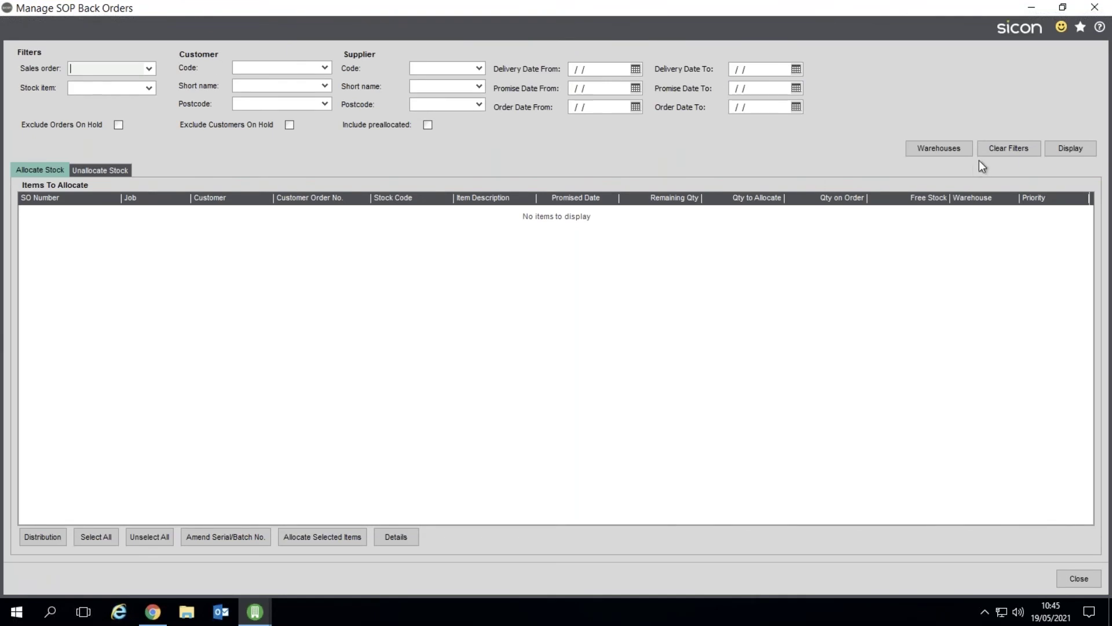
# Step: Display all back orders without filters, and review both the items to allocate and the items to unallocate
pyautogui.click(1070, 149)
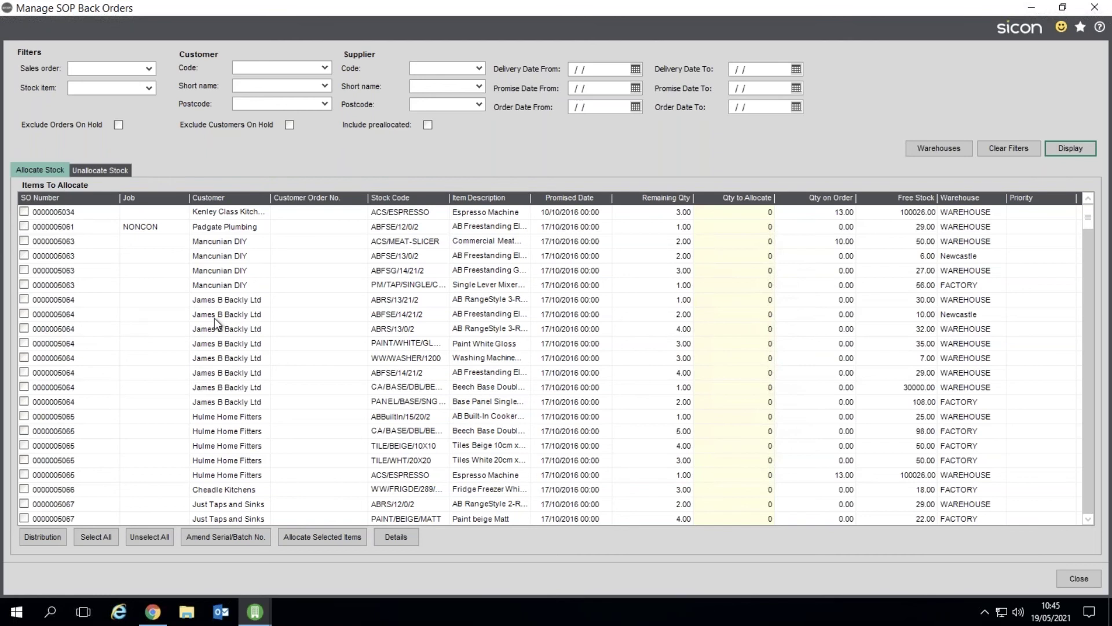
pyautogui.click(115, 169)
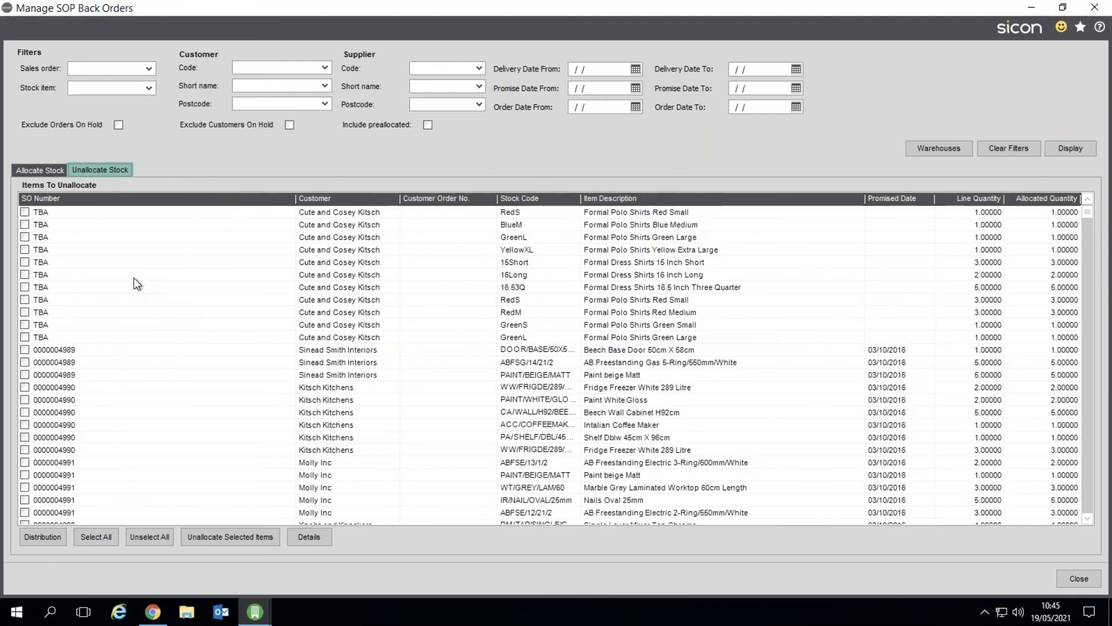
pyautogui.click(37, 172)
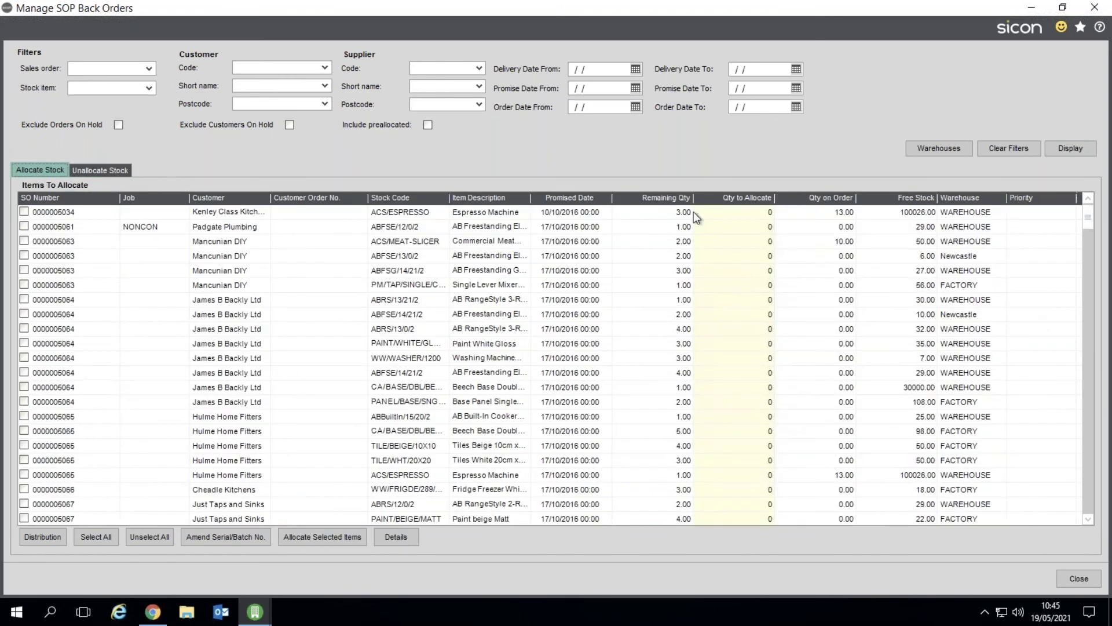
# Step: Try setting the quantity to allocate to 3 for the first Espresso Machine back order line
pyautogui.click(747, 212)
pyautogui.write('3')
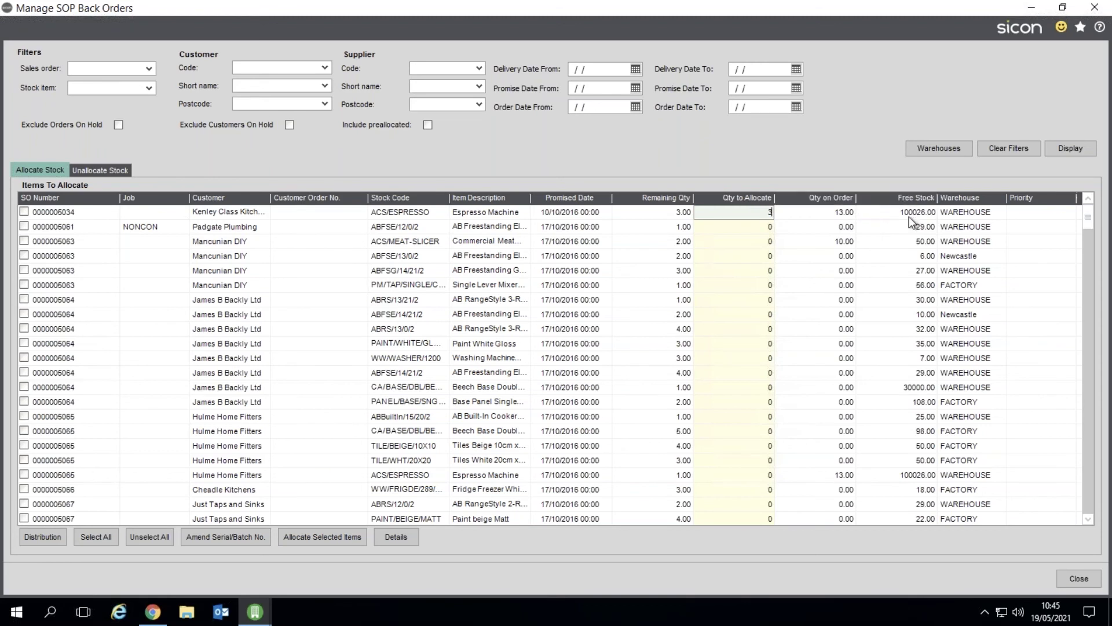
pyautogui.press('Tab')
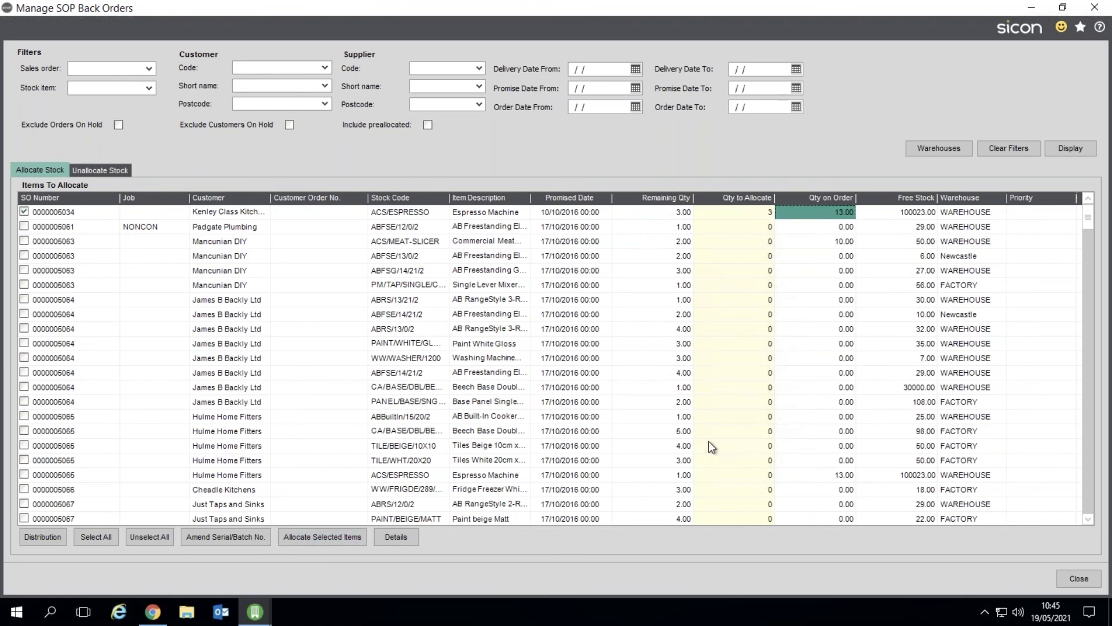
# Step: Filter the back orders by stock item ACS/ESPRESSO and display the matching lines
pyautogui.click(90, 87)
pyautogui.write('acs')
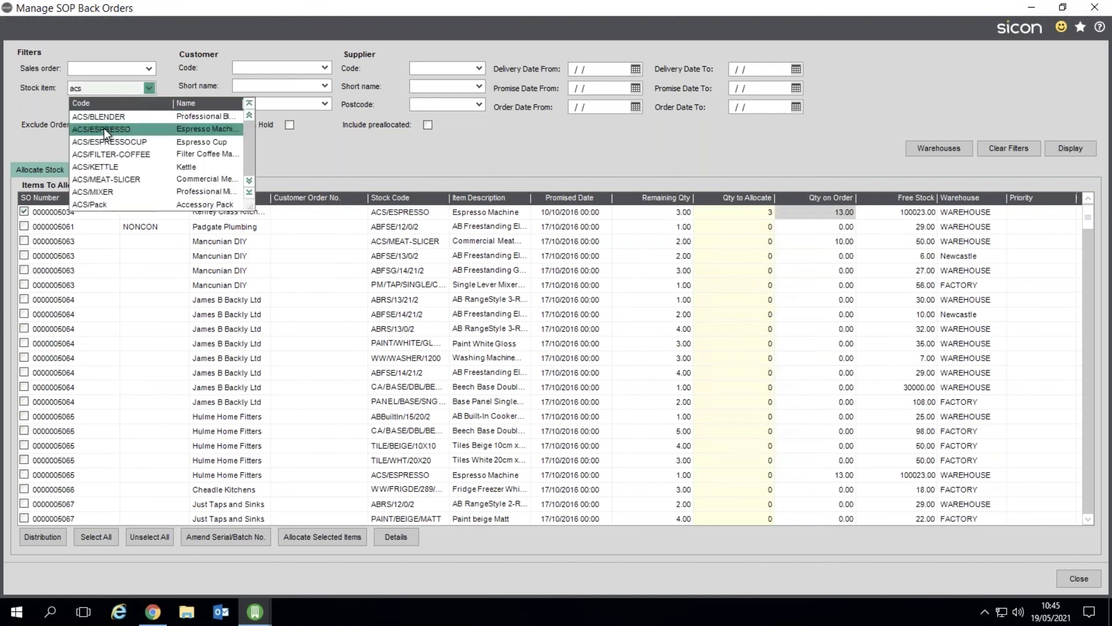
pyautogui.click(105, 129)
pyautogui.click(1054, 148)
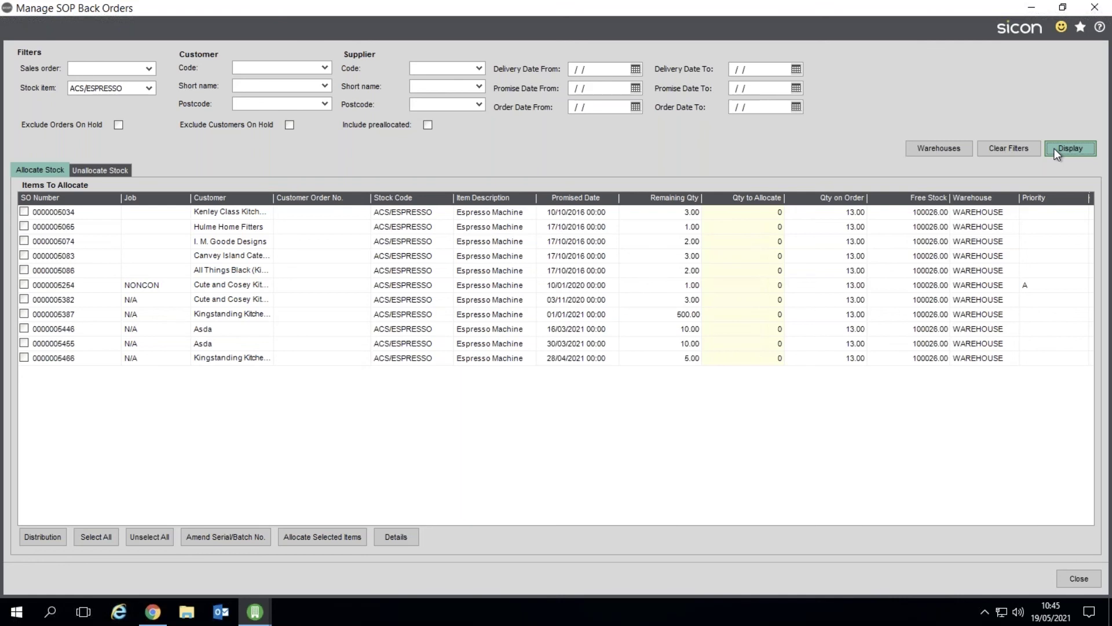
# Step: Review the allocated Espresso Machine lines that could be unallocated, return to the items to allocate, and close the back orders
pyautogui.click(103, 171)
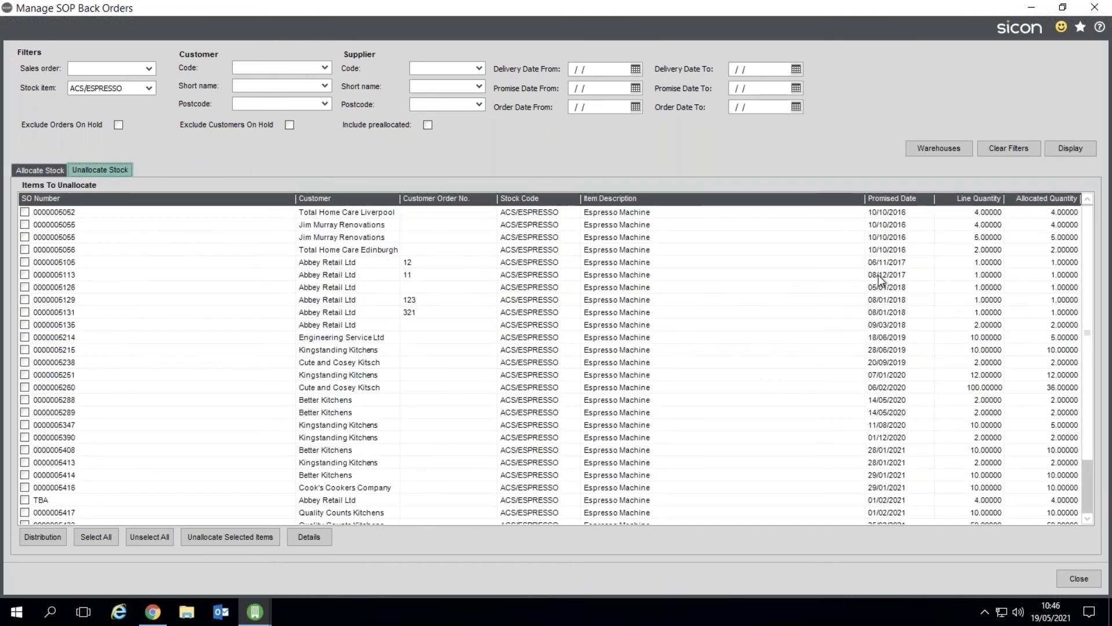
pyautogui.click(384, 340)
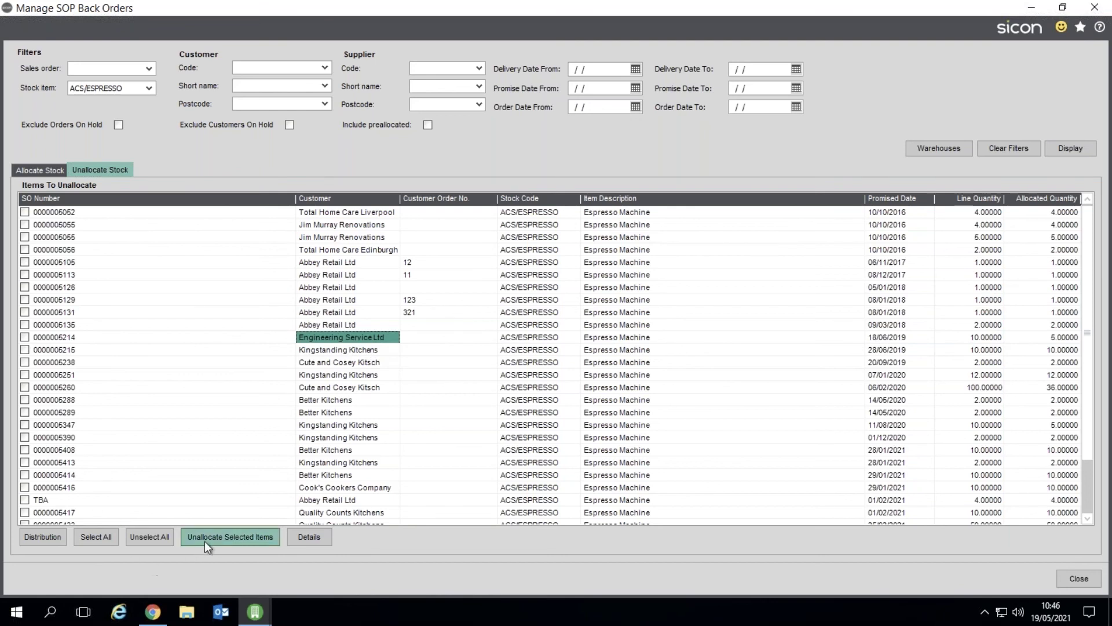
pyautogui.click(54, 172)
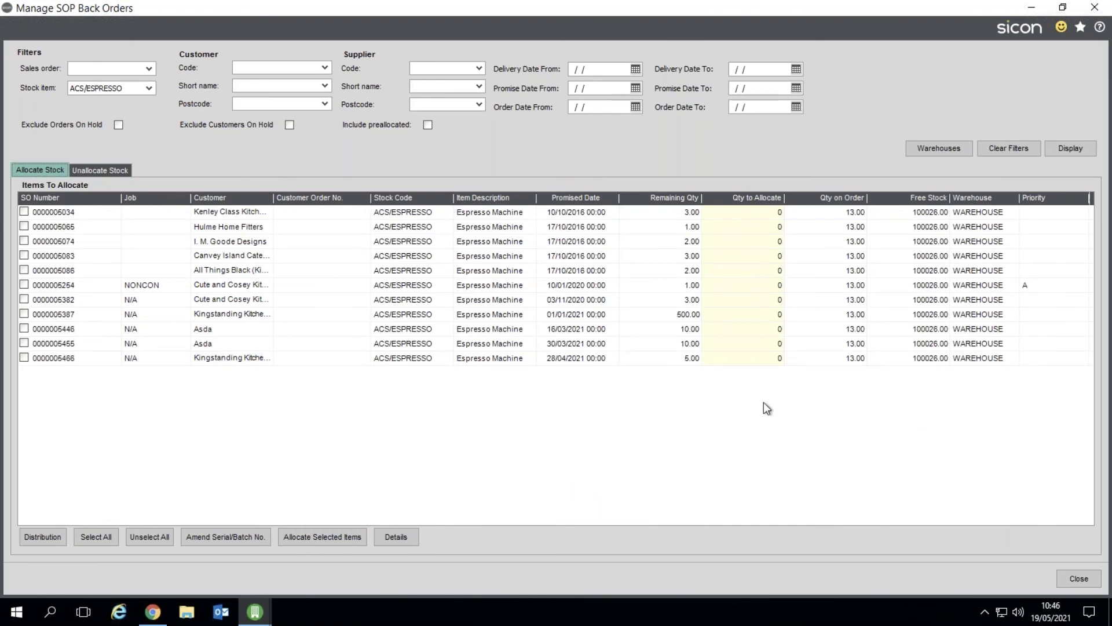
pyautogui.click(1064, 575)
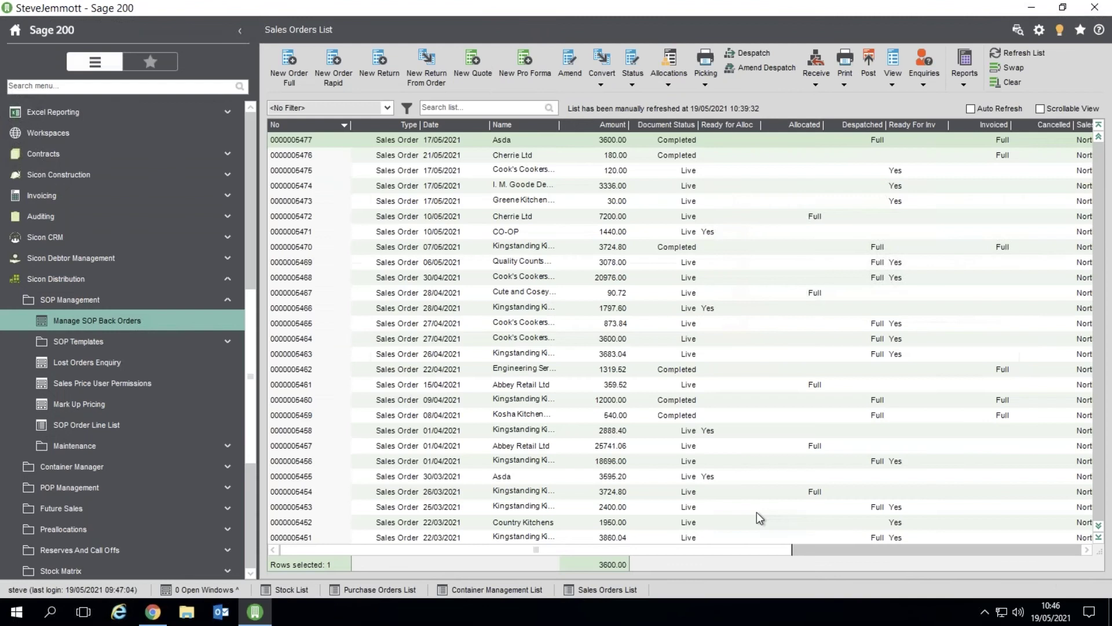
# Step: Review the recorded lost orders and their reasons in the Lost Orders Enquiry, and close it
pyautogui.click(96, 347)
pyautogui.click(97, 347)
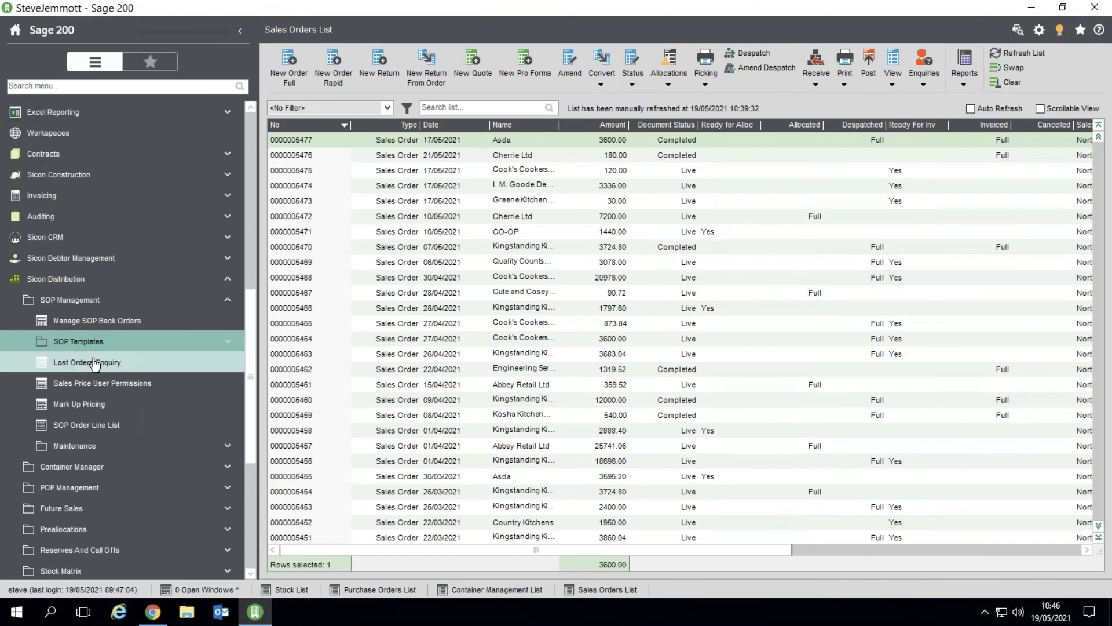
pyautogui.click(87, 362)
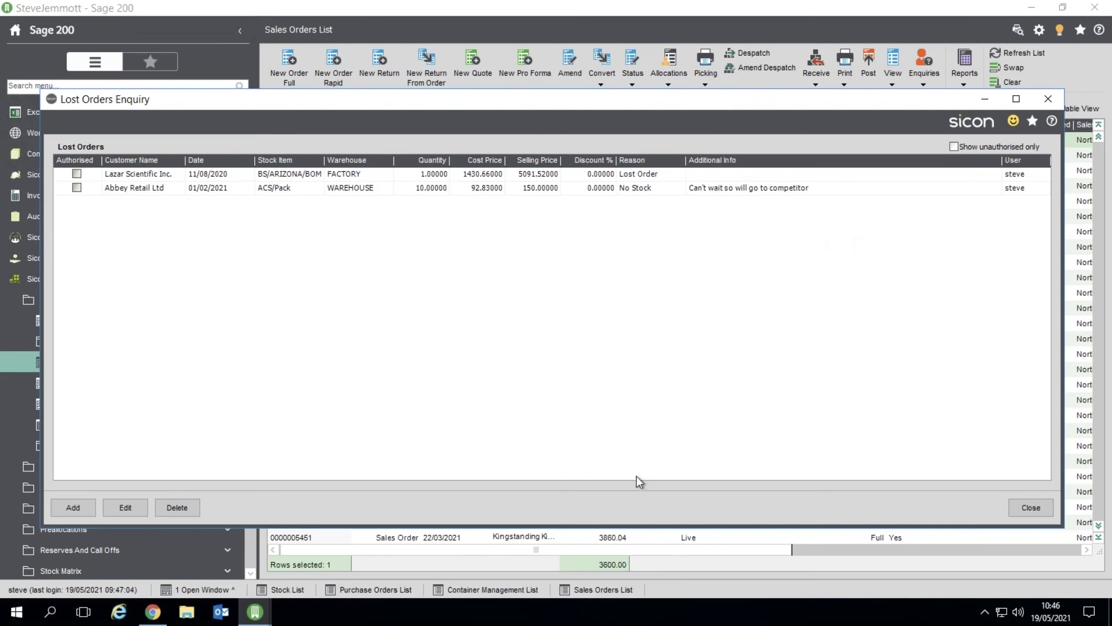
pyautogui.click(1031, 508)
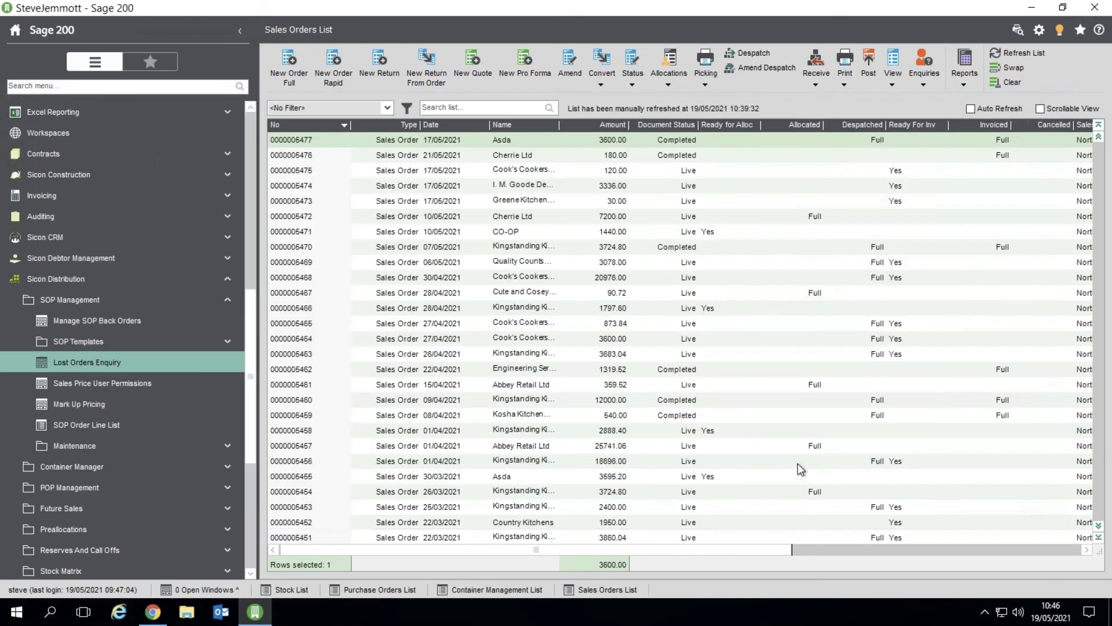
# Step: Review the lost order reasons and their minimum stock settings in Lost Order Reason Maintenance, without saving changes
pyautogui.click(170, 447)
pyautogui.click(107, 467)
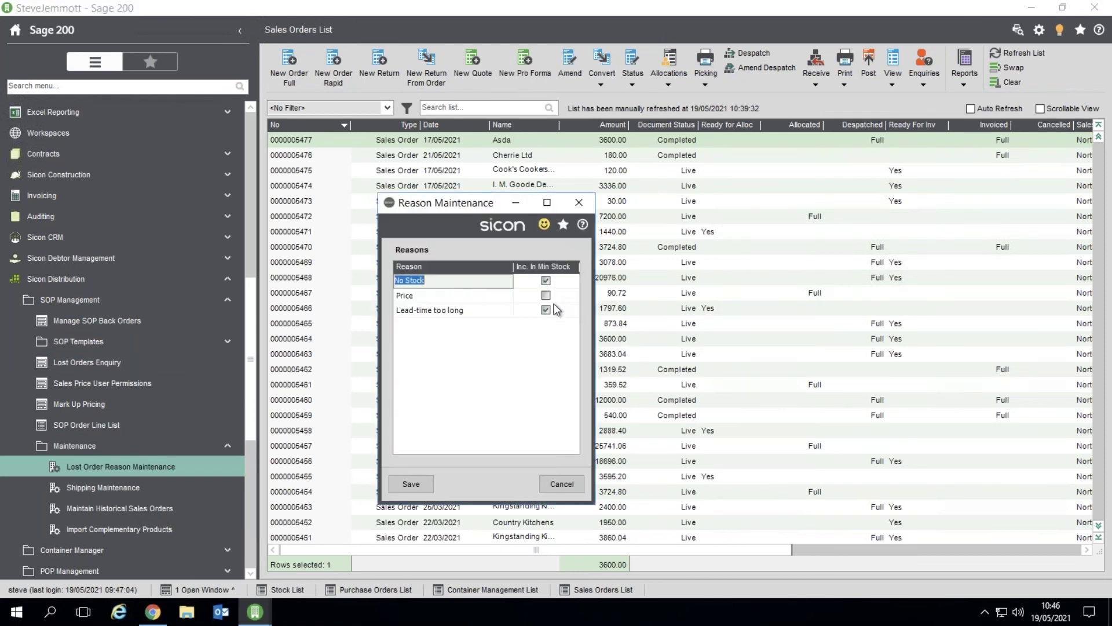
pyautogui.click(562, 483)
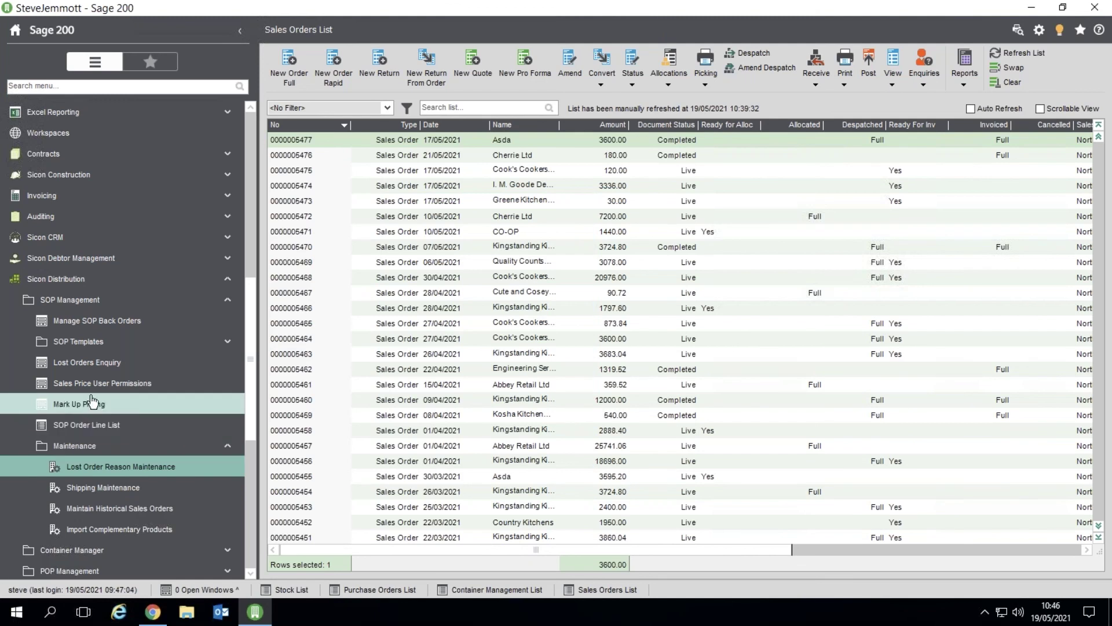
# Step: Browse the SOP Order Line List to review items, delivery dates and quantities across sales orders
pyautogui.click(81, 429)
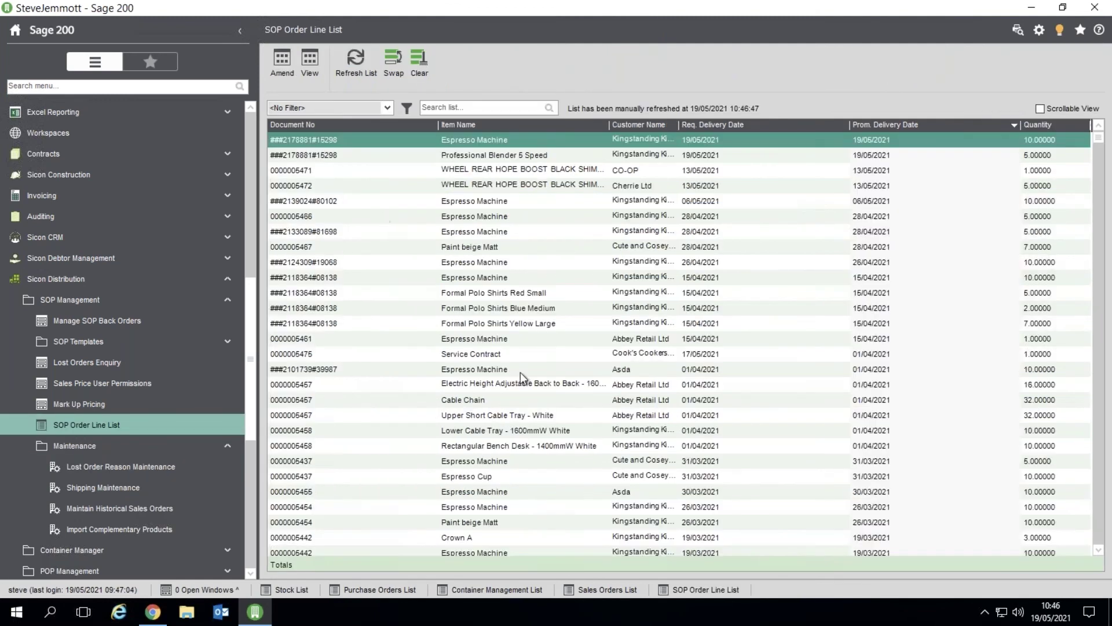
pyautogui.scroll(-2, 365, 424)
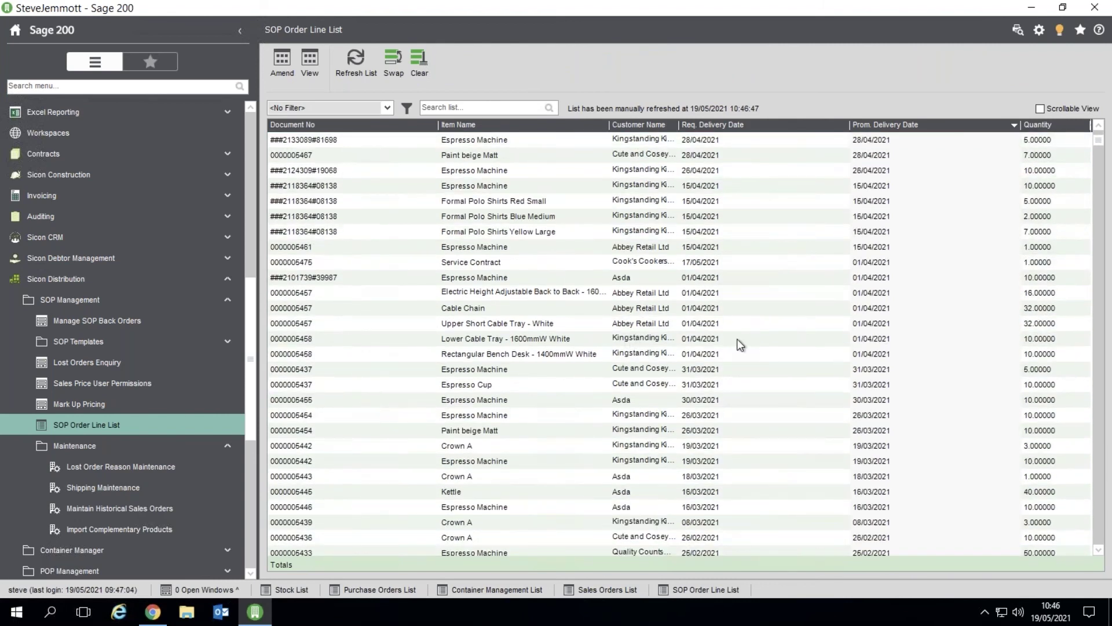
pyautogui.click(526, 353)
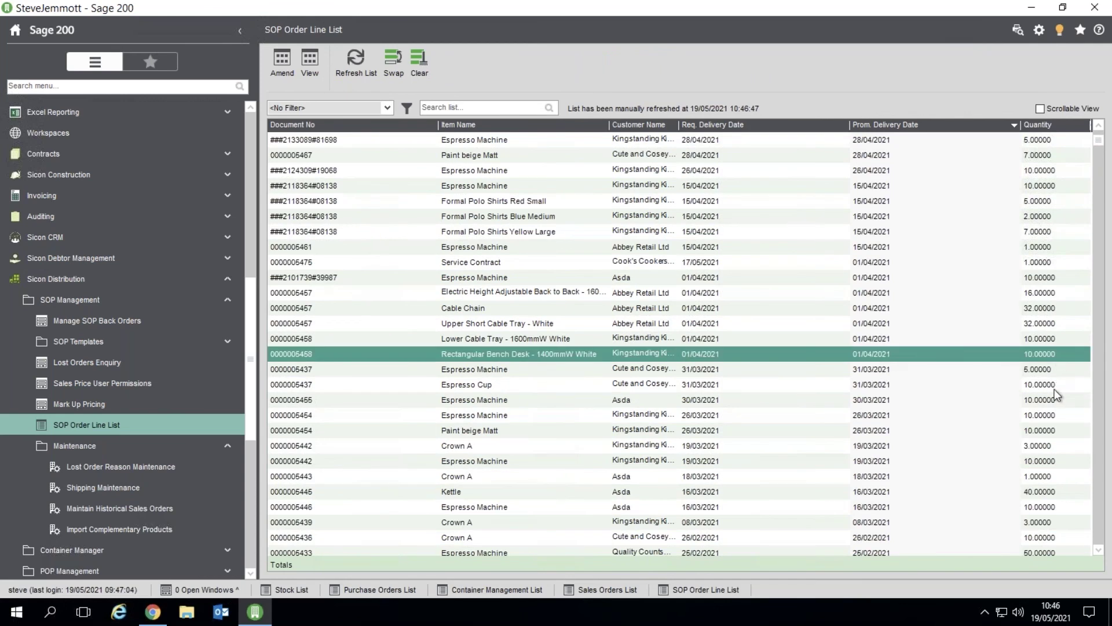
# Step: Search all preallocations without filters, review the links between supply documents and order lines, and close the Preallocations window
pyautogui.click(123, 300)
pyautogui.click(117, 383)
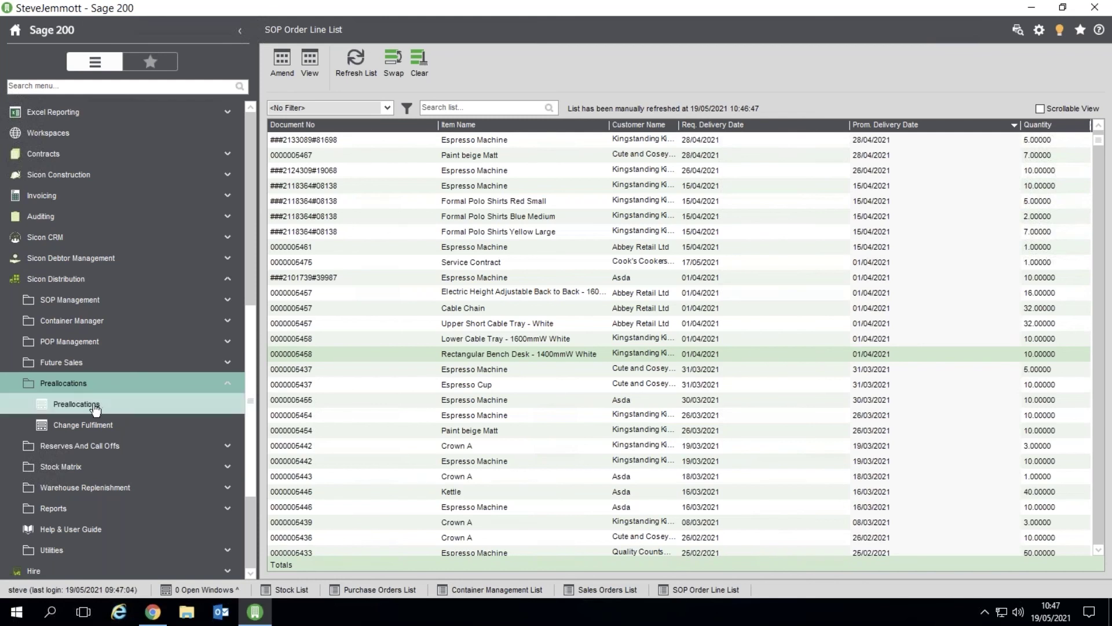
pyautogui.click(95, 402)
pyautogui.click(1071, 94)
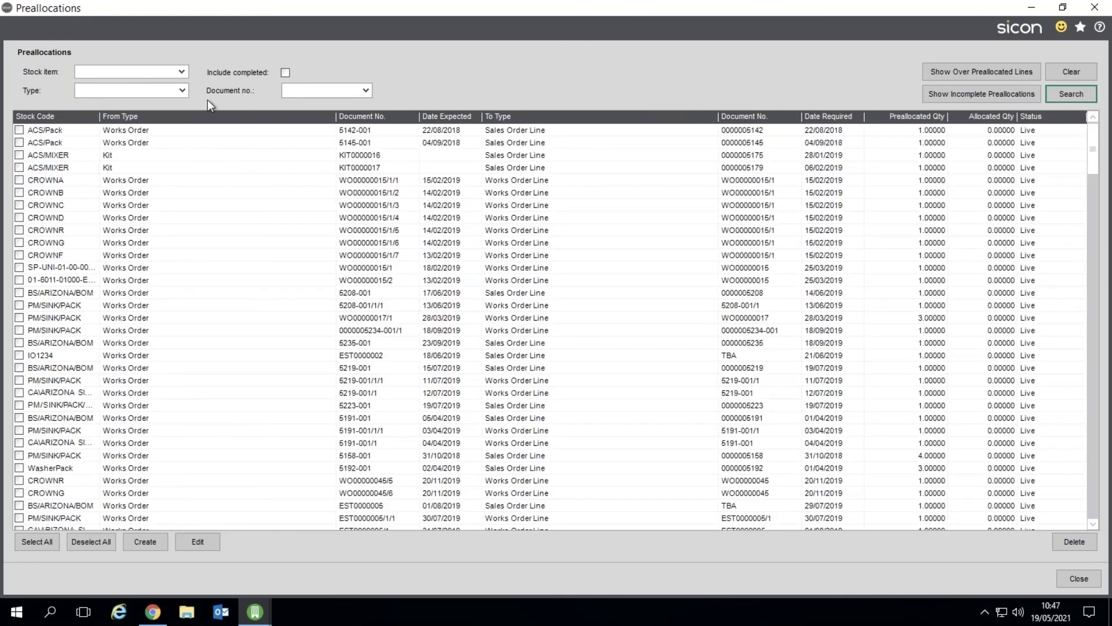
pyautogui.click(224, 245)
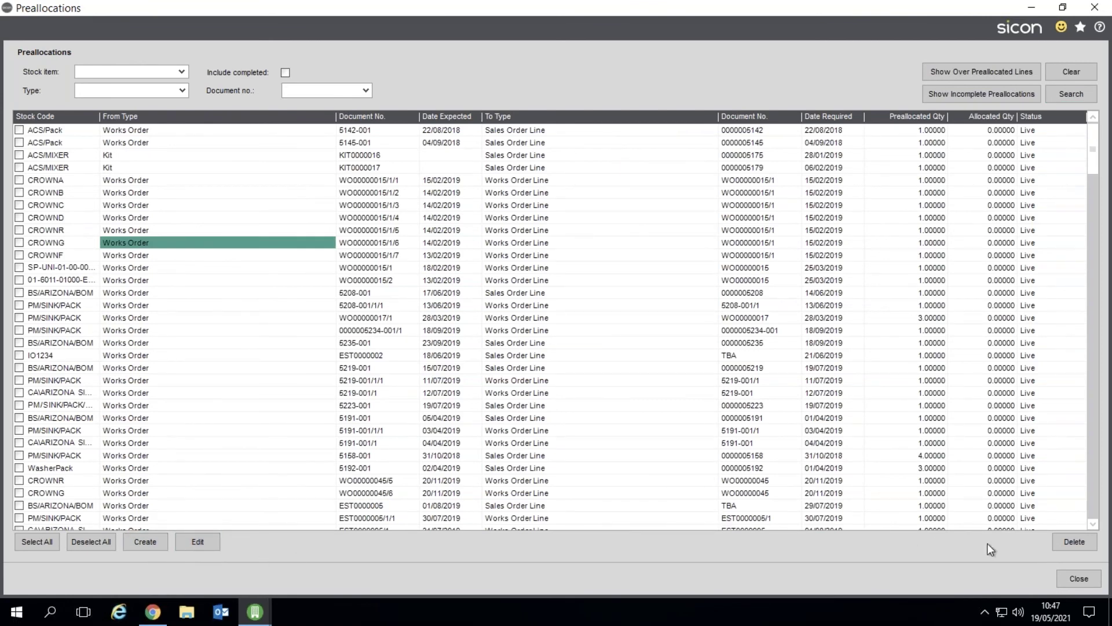
pyautogui.click(1094, 579)
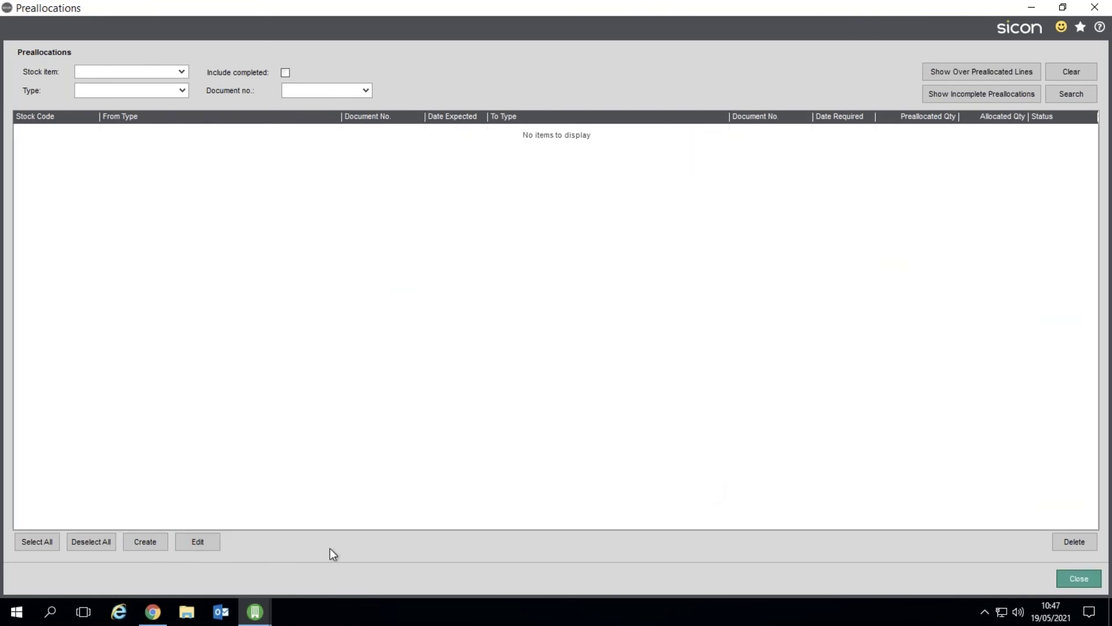